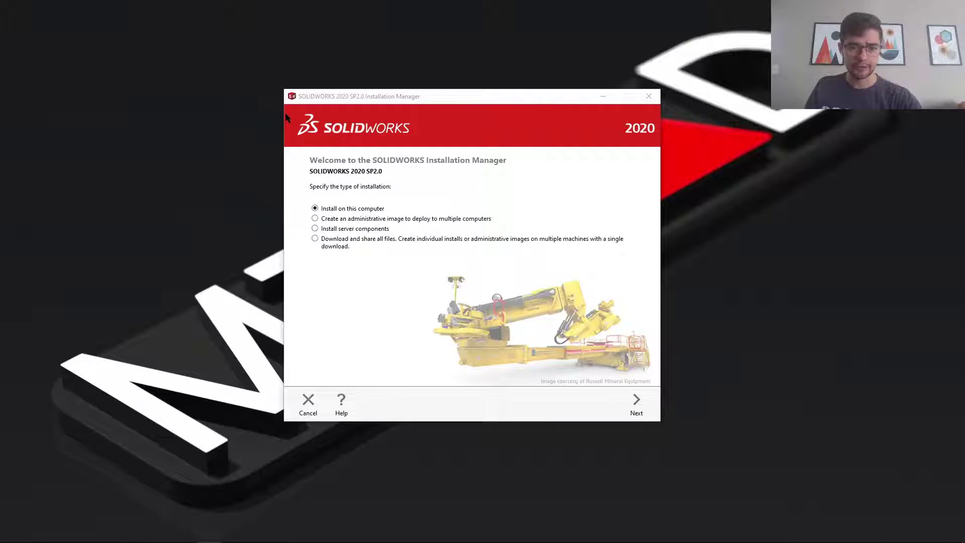
- Choose to create an administrative image for multiple computers, keeping 'Create a new image using default settings'
{"action": "left_click", "coordinate": [315, 219]}
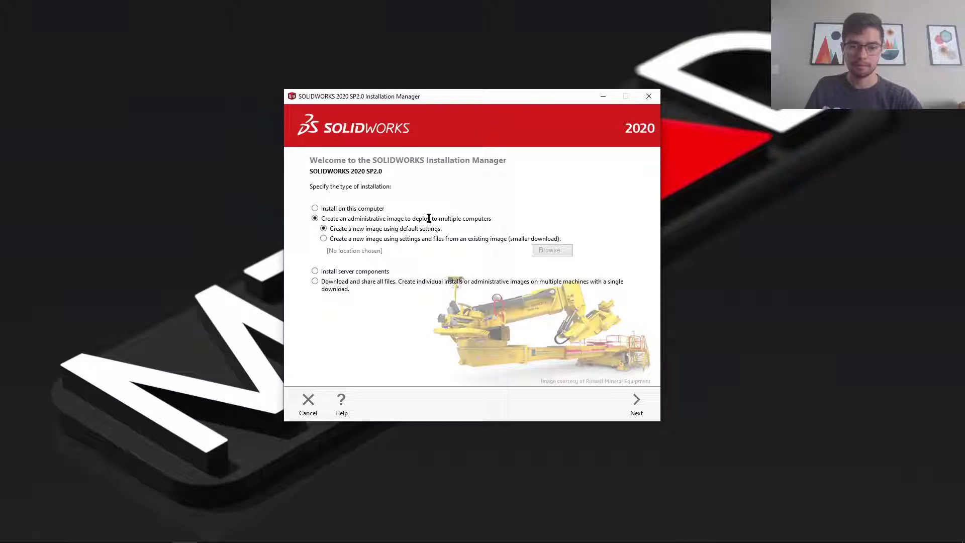
{"action": "left_click_drag", "start_coordinate": [335, 228], "coordinate": [457, 229]}
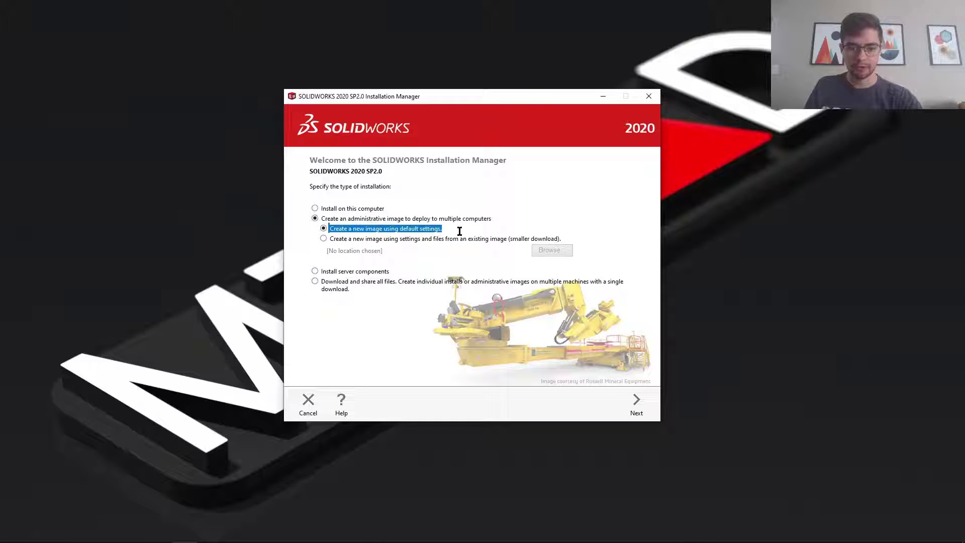
{"action": "left_click", "coordinate": [460, 235]}
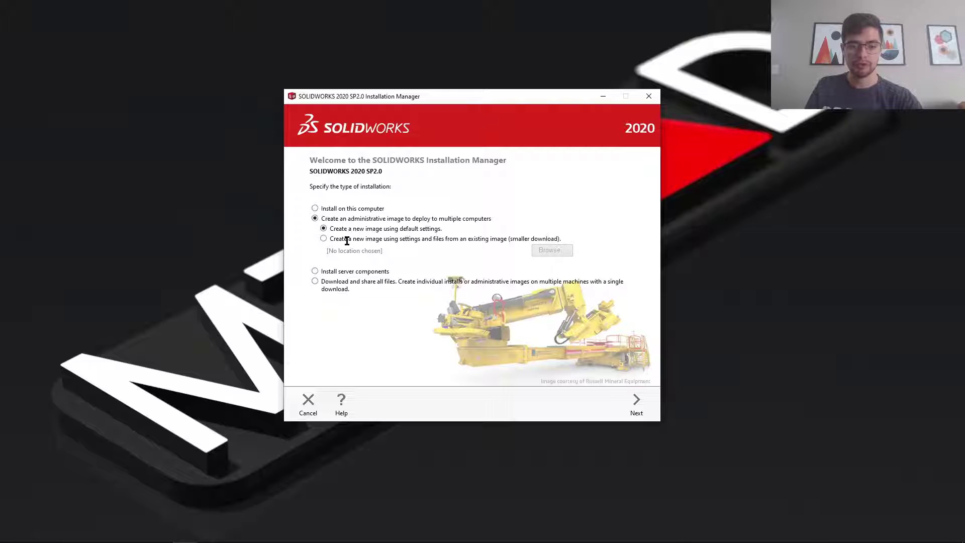
{"action": "left_click_drag", "start_coordinate": [330, 239], "coordinate": [559, 238]}
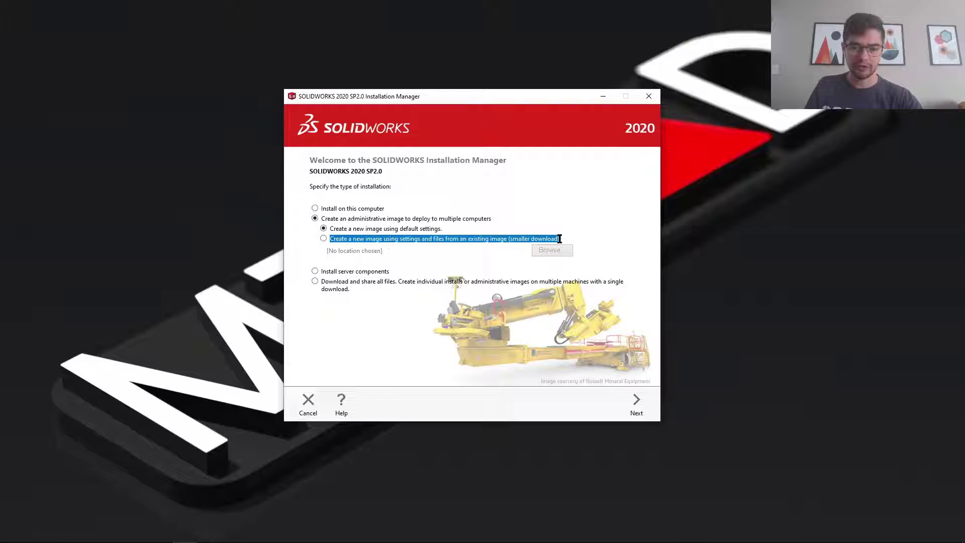
{"action": "left_click", "coordinate": [557, 244]}
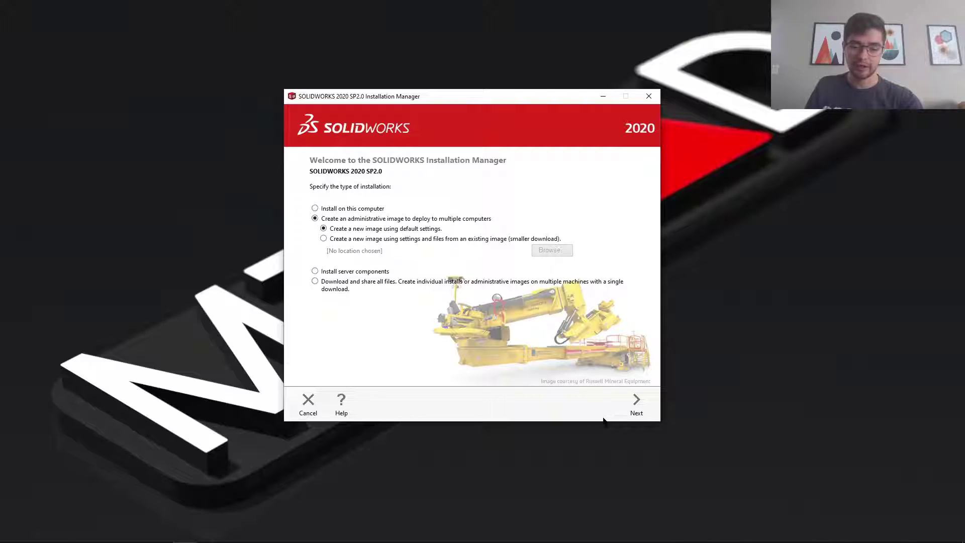
- Skip the serial number page and confirm creating the image without serial numbers
{"action": "left_click", "coordinate": [634, 406]}
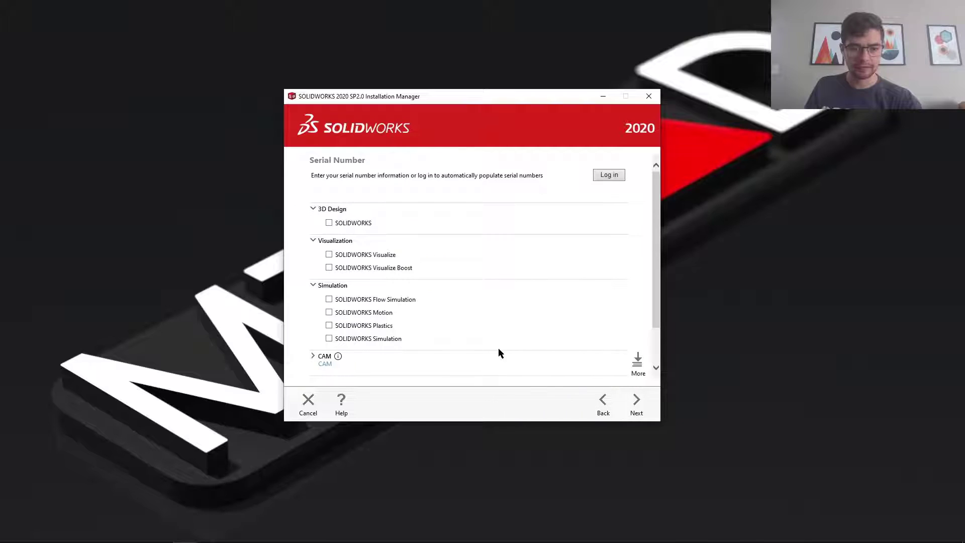
{"action": "scroll", "coordinate": [502, 290], "scroll_direction": "down", "scroll_amount": 2}
{"action": "scroll", "coordinate": [392, 237], "scroll_direction": "up", "scroll_amount": 2}
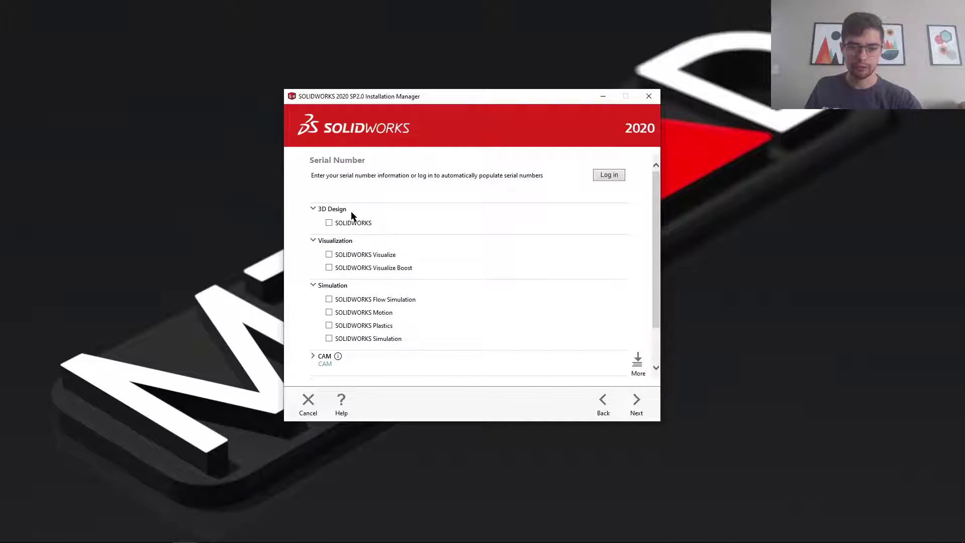
{"action": "scroll", "coordinate": [560, 284], "scroll_direction": "down", "scroll_amount": 1}
{"action": "left_click", "coordinate": [642, 402]}
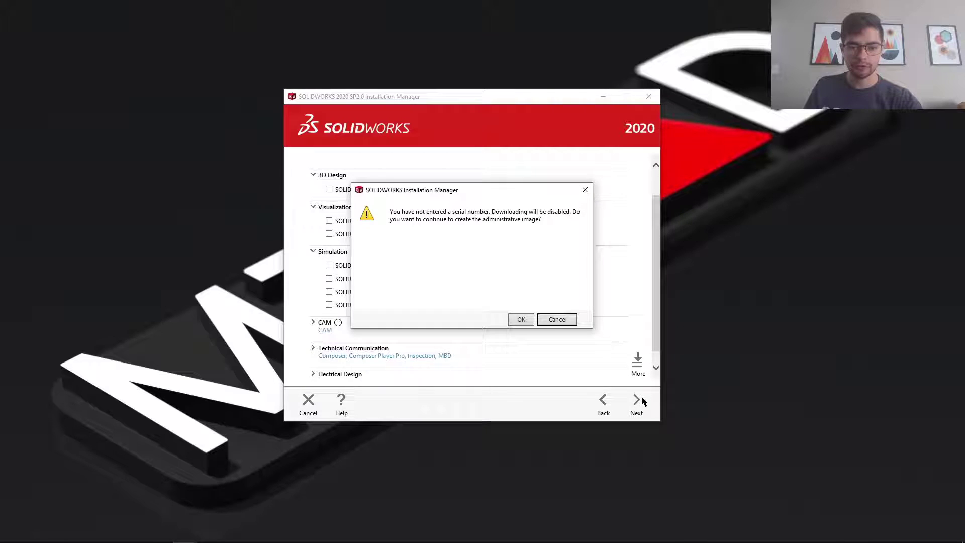
{"action": "left_click", "coordinate": [520, 320]}
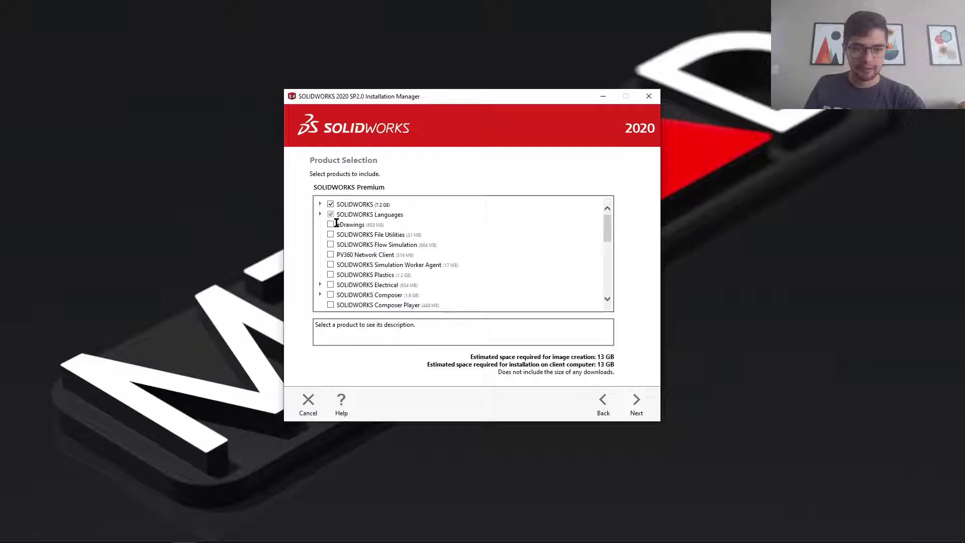
- Include eDrawings, File Utilities, Flow Simulation, Electrical, Composer, Composer Player, Inspection and Plastics
{"action": "left_click", "coordinate": [330, 226]}
{"action": "left_click", "coordinate": [330, 235]}
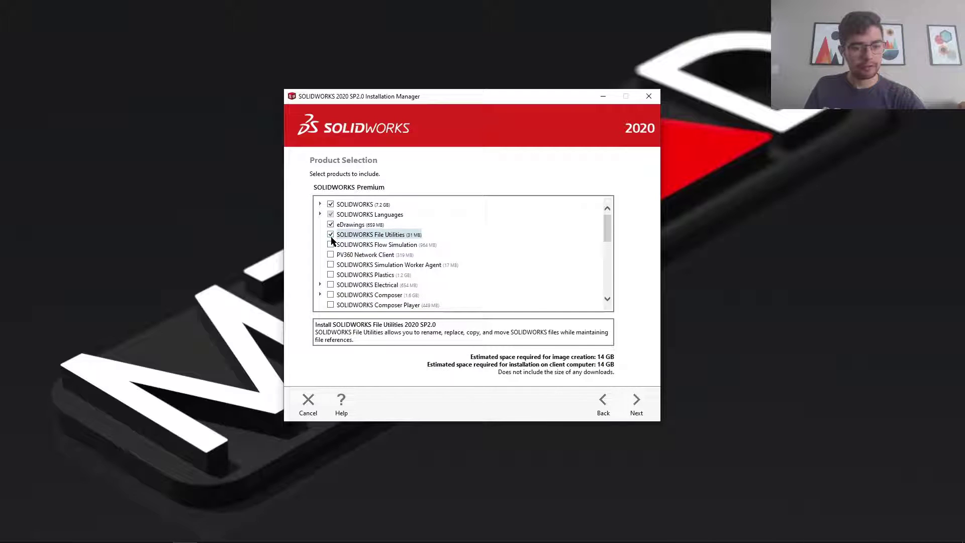
{"action": "left_click", "coordinate": [331, 245]}
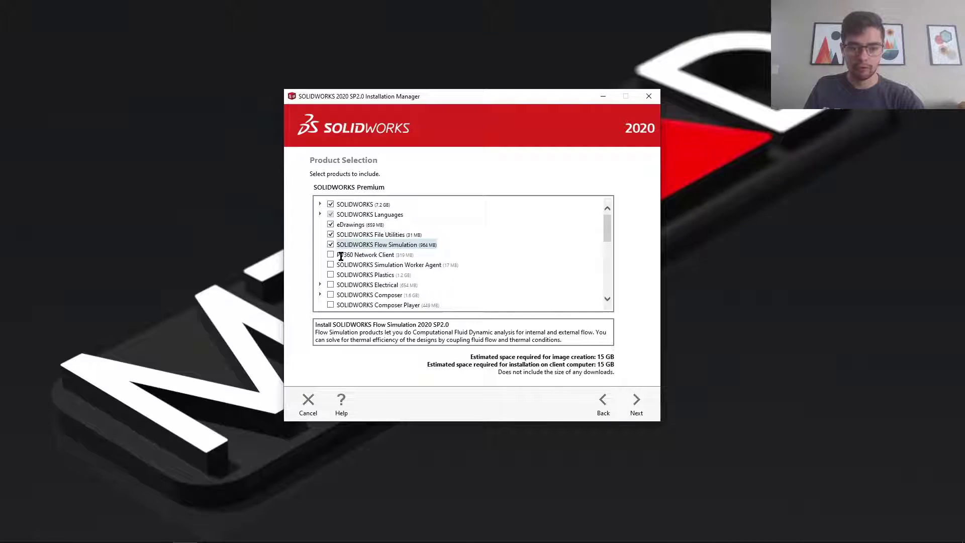
{"action": "scroll", "coordinate": [337, 265], "scroll_direction": "down", "scroll_amount": 1}
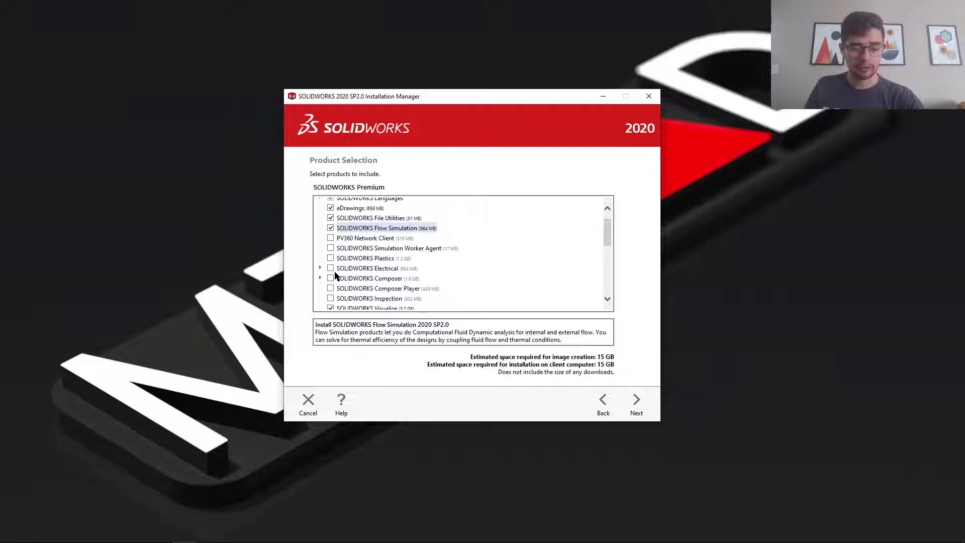
{"action": "left_click", "coordinate": [331, 269]}
{"action": "left_click", "coordinate": [331, 279]}
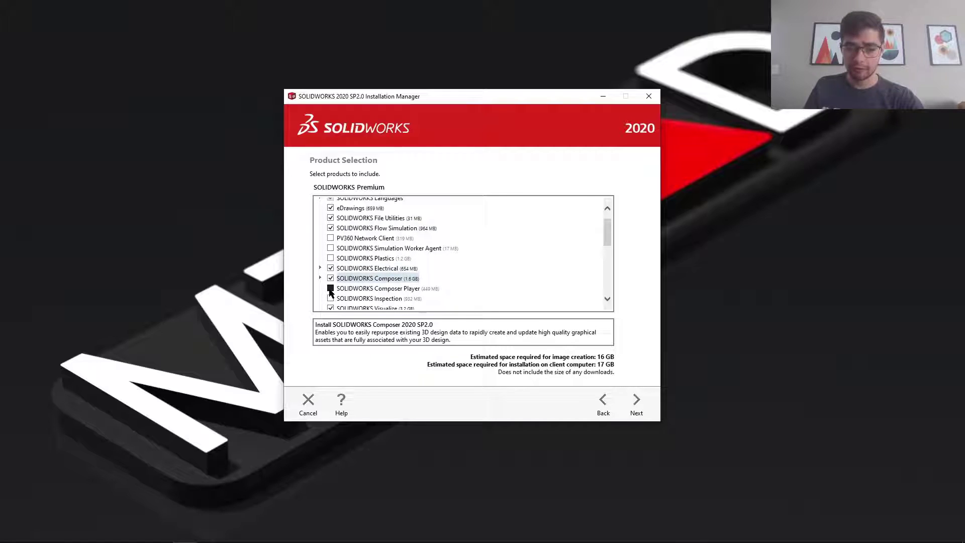
{"action": "left_click", "coordinate": [331, 288]}
{"action": "left_click", "coordinate": [331, 298]}
{"action": "left_click", "coordinate": [331, 258]}
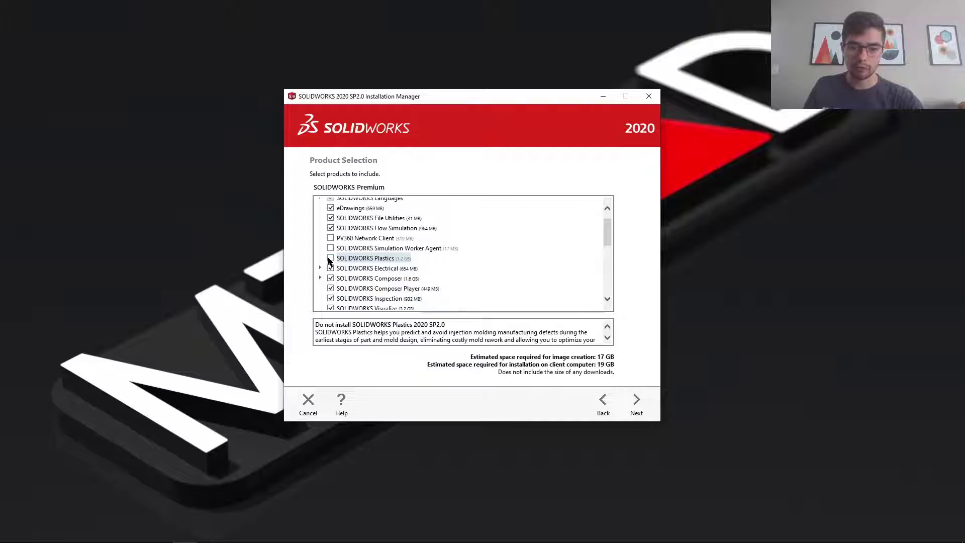
- Also include Simulation Worker Agent, PV360 Network Client, PDM Client, PCB, PCB Viewer, Manage Client and Visualize Boost
{"action": "left_click", "coordinate": [330, 248]}
{"action": "left_click", "coordinate": [330, 248]}
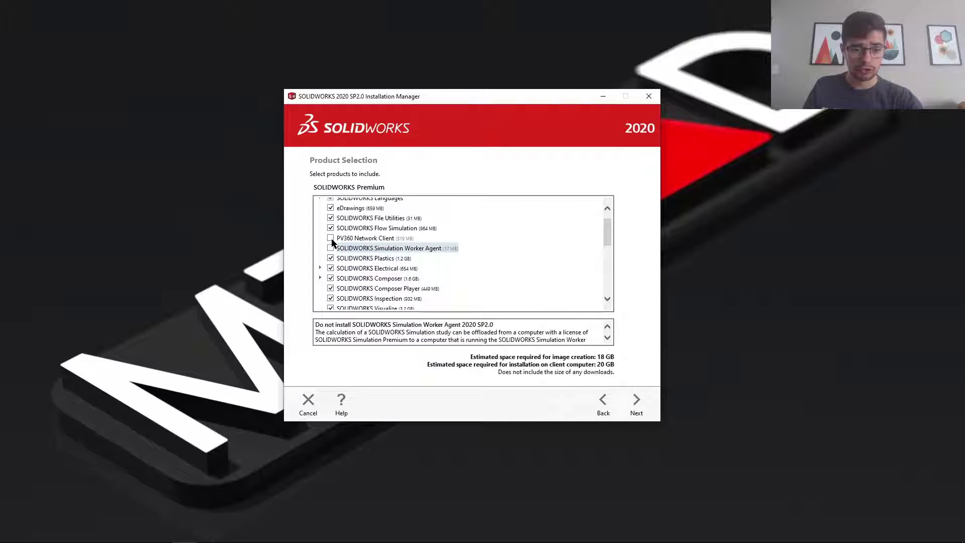
{"action": "left_click", "coordinate": [330, 238]}
{"action": "left_click", "coordinate": [331, 248]}
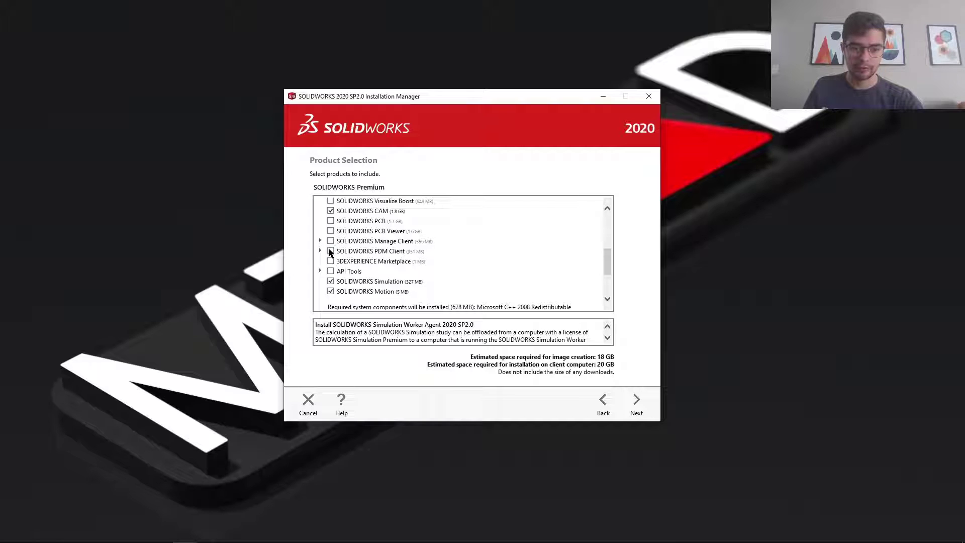
{"action": "left_click", "coordinate": [330, 251]}
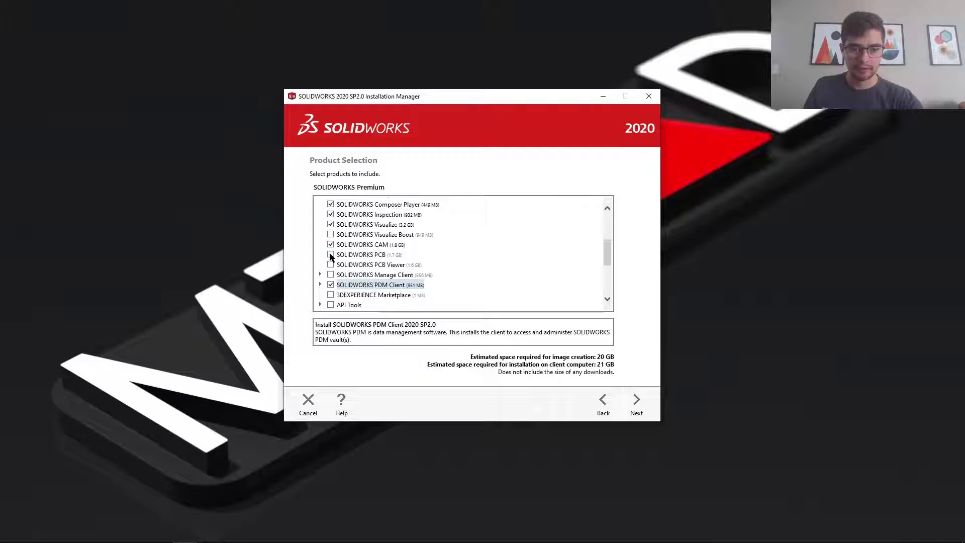
{"action": "left_click", "coordinate": [330, 254]}
{"action": "left_click", "coordinate": [330, 265]}
{"action": "left_click", "coordinate": [330, 274]}
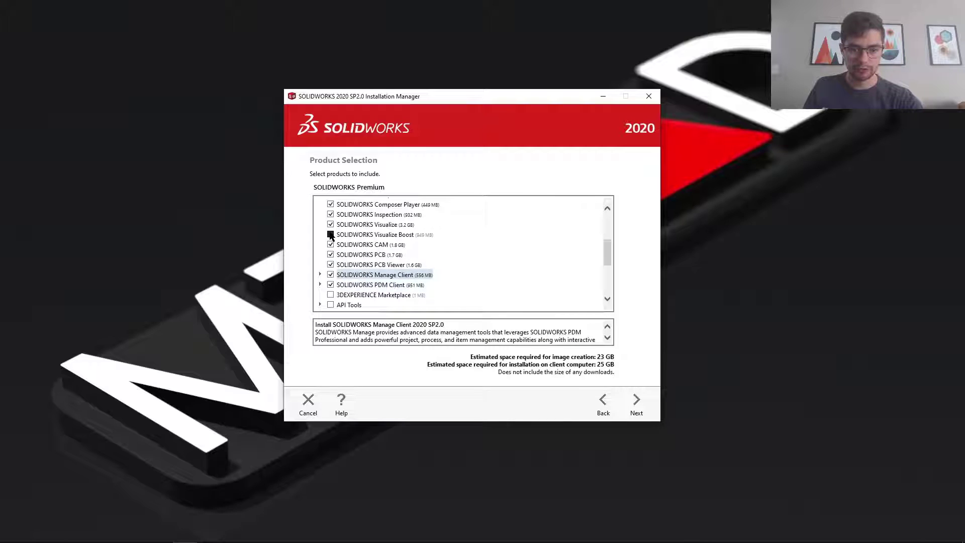
{"action": "left_click", "coordinate": [330, 234]}
{"action": "scroll", "coordinate": [486, 263], "scroll_direction": "up", "scroll_amount": 5}
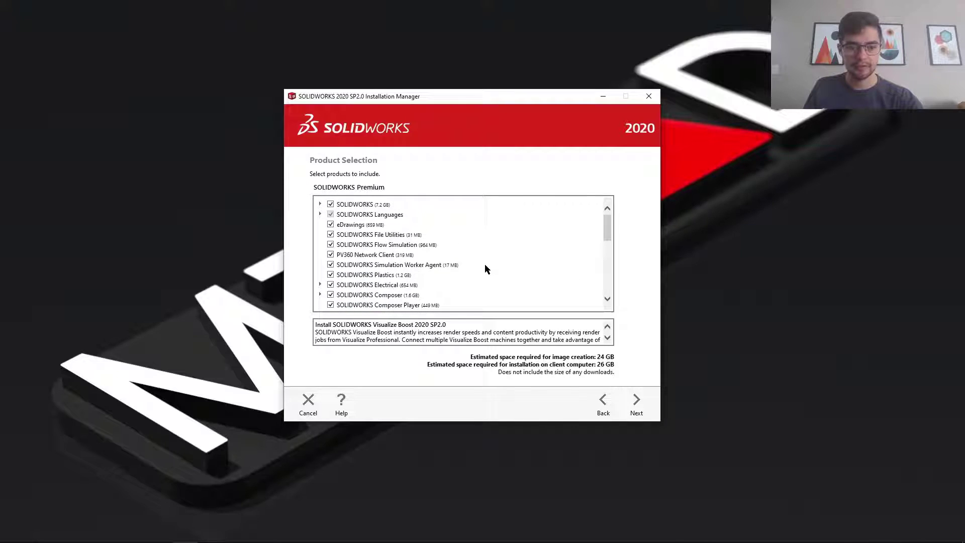
- Go to the image summary and review the download options
{"action": "left_click", "coordinate": [634, 402]}
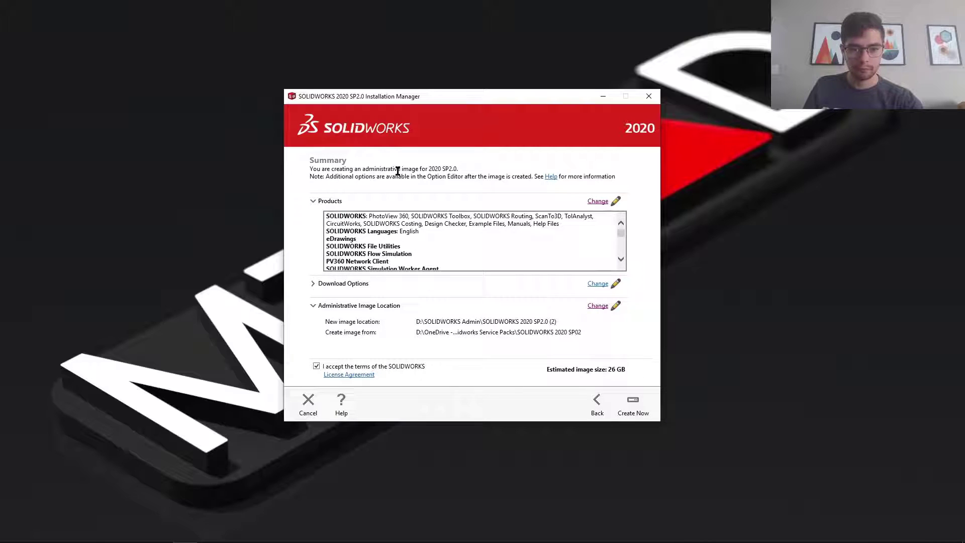
{"action": "left_click", "coordinate": [595, 283]}
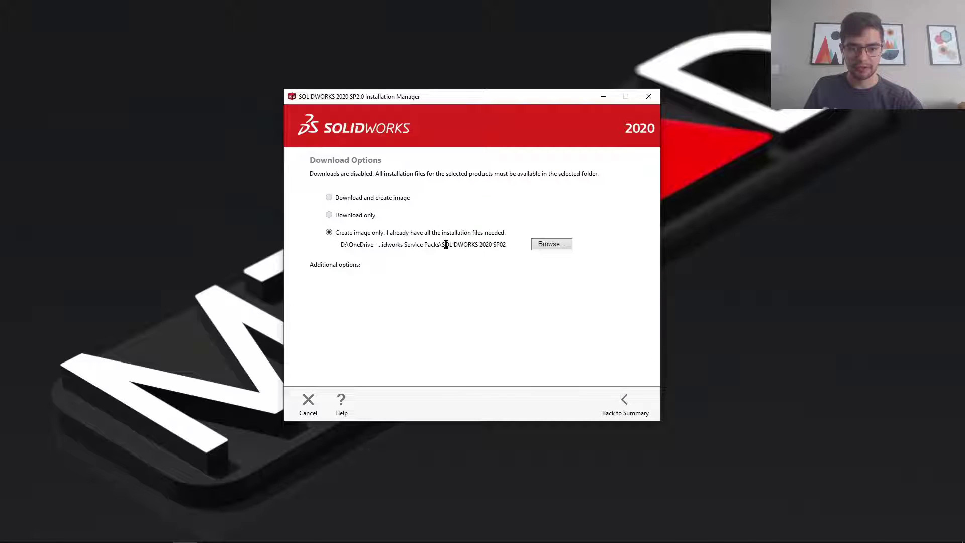
{"action": "left_click", "coordinate": [625, 402]}
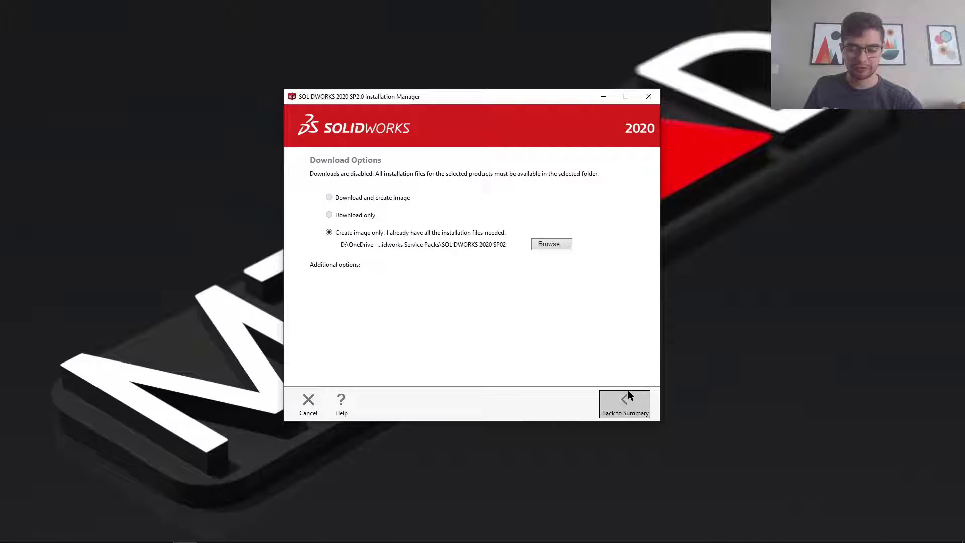
- Check the administrative image location D:\SOLIDWORKS Admin\SOLIDWORKS 2020 SP2.0 (2), then return to Summary
{"action": "scroll", "coordinate": [485, 261], "scroll_direction": "down", "scroll_amount": 3}
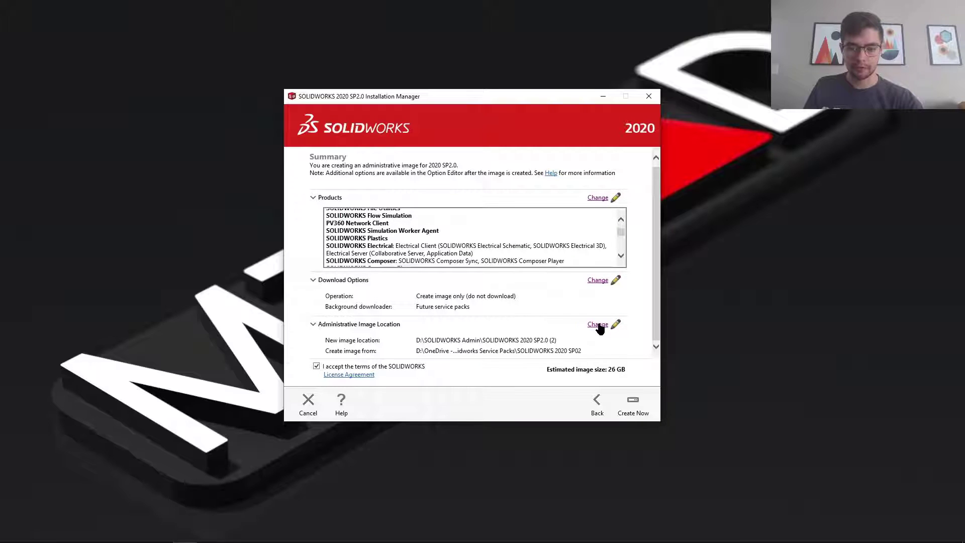
{"action": "left_click", "coordinate": [598, 325]}
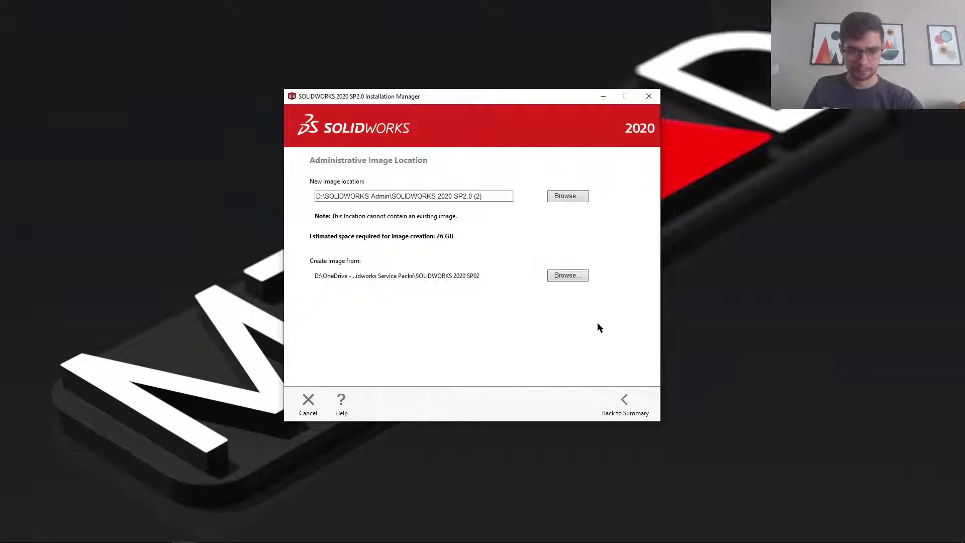
{"action": "left_click", "coordinate": [493, 194]}
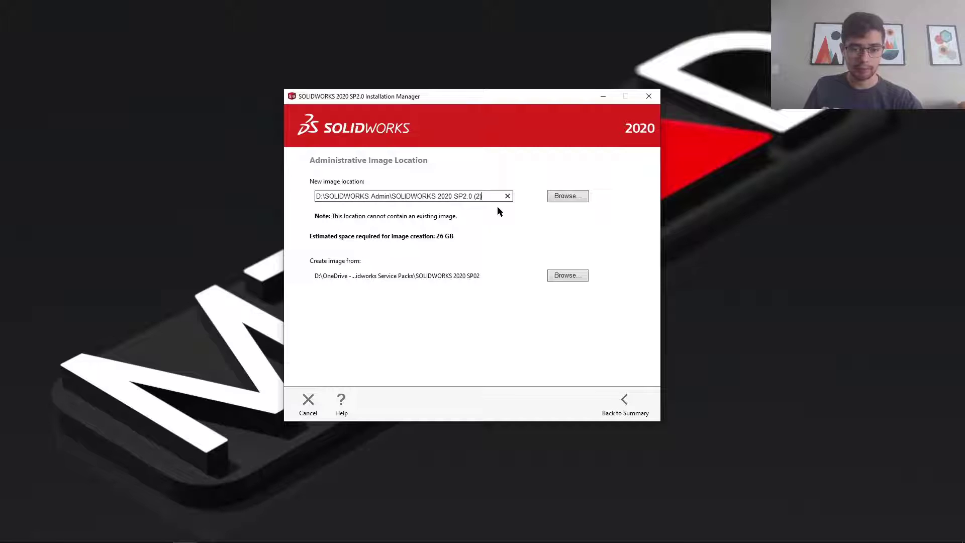
{"action": "left_click", "coordinate": [624, 401]}
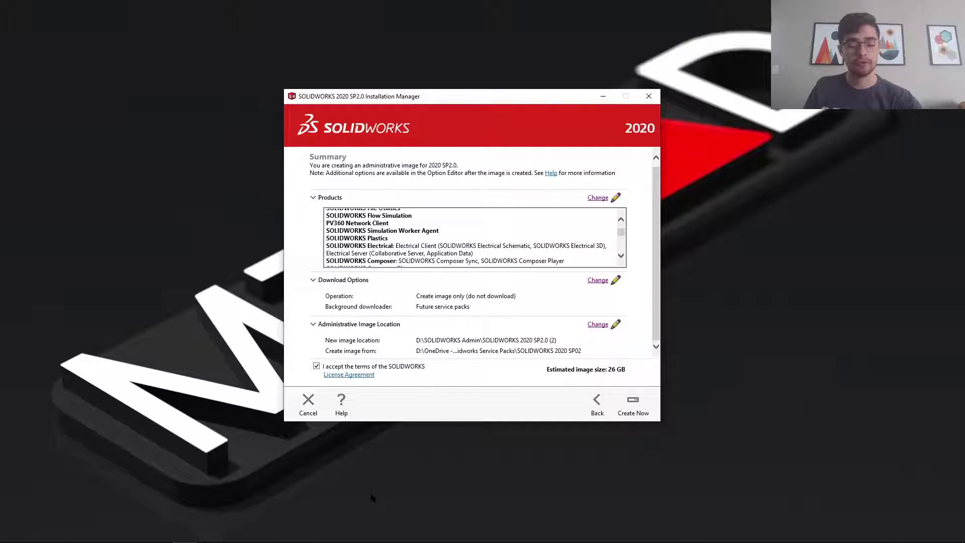
{"action": "mouse_move", "coordinate": [150, 535]}
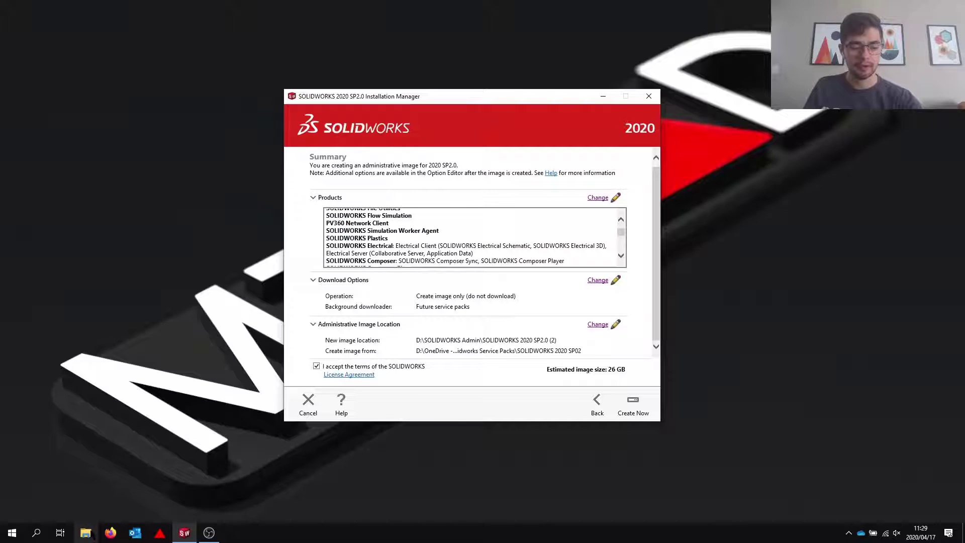
- Cancel and exit the Installation Manager, then bring up File Explorer
{"action": "left_click", "coordinate": [296, 405]}
{"action": "left_click", "coordinate": [533, 319]}
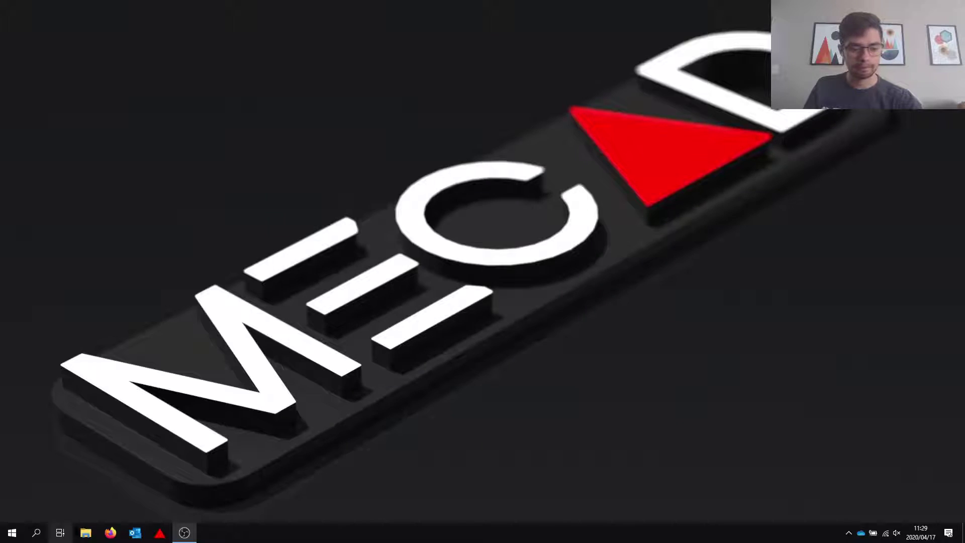
{"action": "left_click", "coordinate": [86, 532]}
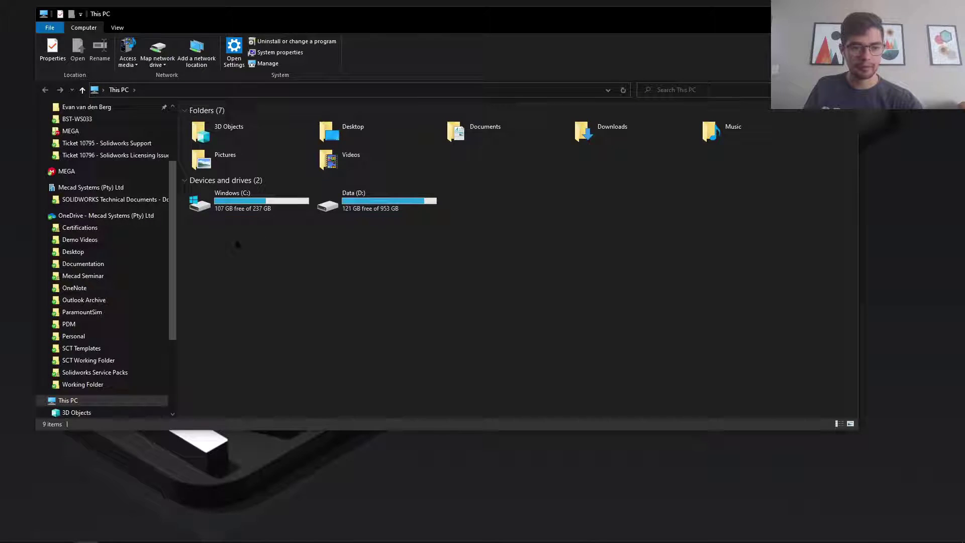
- Go to Data (D:) > SOLIDWORKS Admin > SOLIDWORKS 2020 SP2.0 and launch sldAdminOption
{"action": "double_click", "coordinate": [360, 213]}
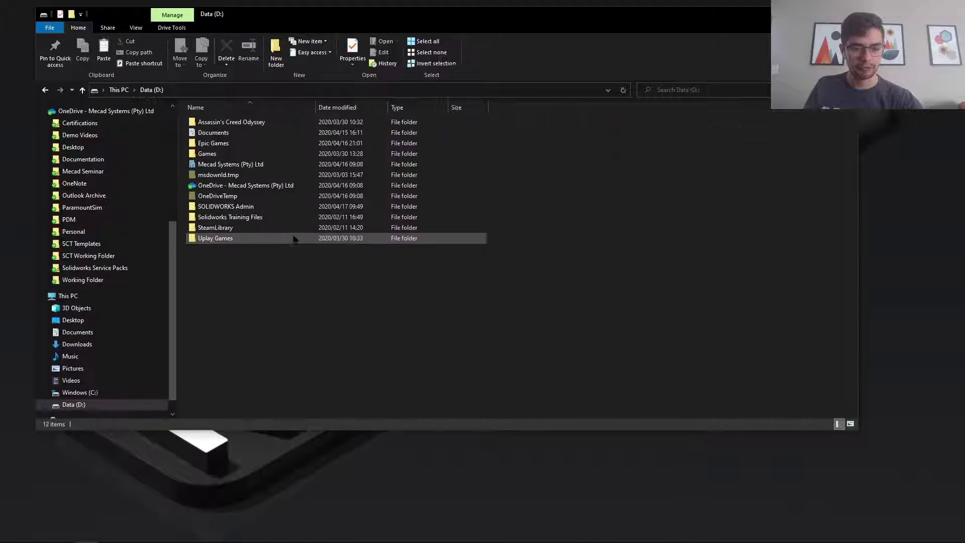
{"action": "left_click", "coordinate": [250, 208]}
{"action": "double_click", "coordinate": [250, 208]}
{"action": "left_click", "coordinate": [231, 122]}
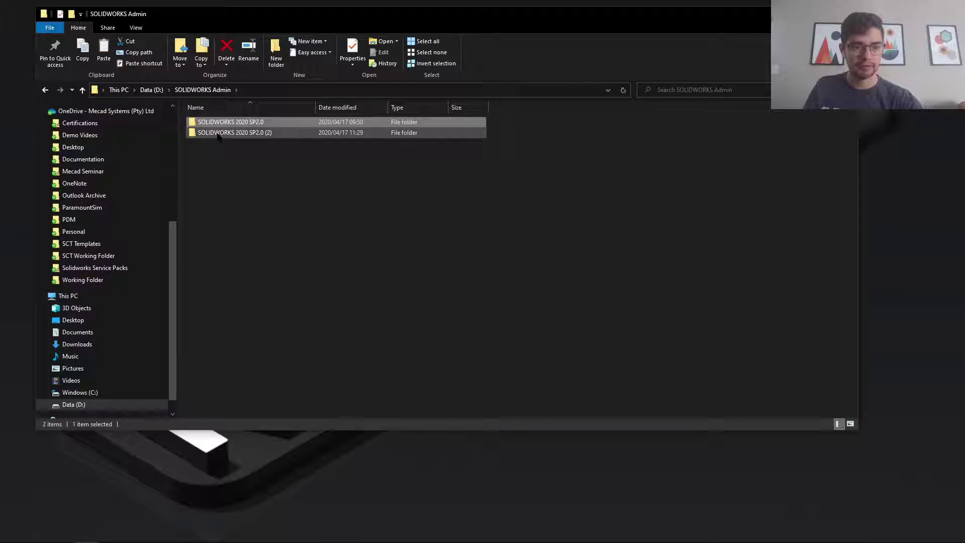
{"action": "double_click", "coordinate": [231, 123]}
{"action": "double_click", "coordinate": [221, 144]}
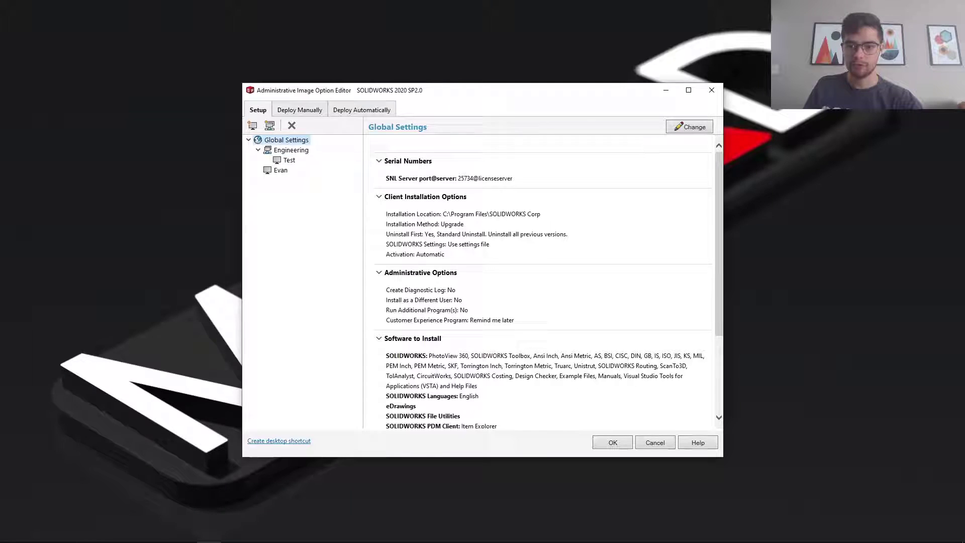
- Maximize the option editor and tick SOLIDWORKS under Serial Numbers
{"action": "left_click", "coordinate": [689, 90]}
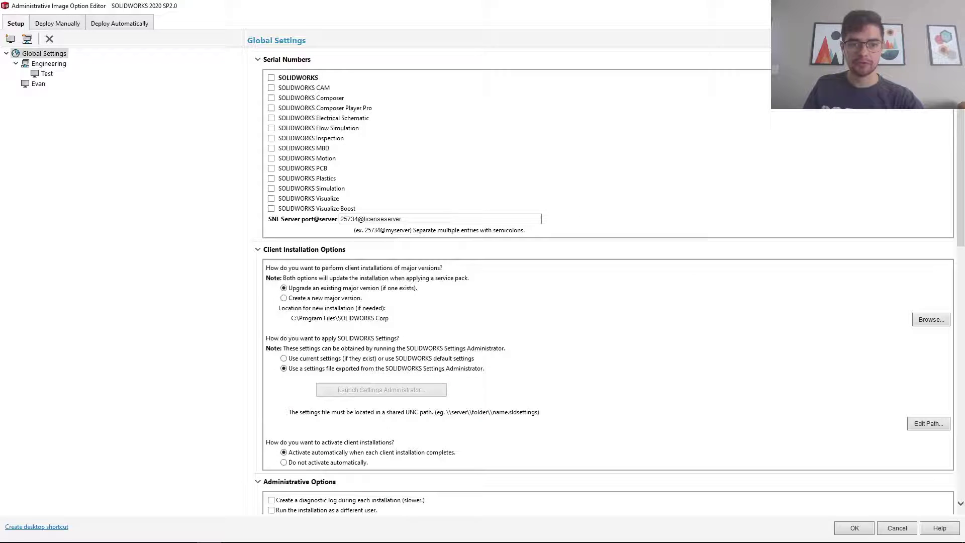
{"action": "left_click", "coordinate": [270, 78]}
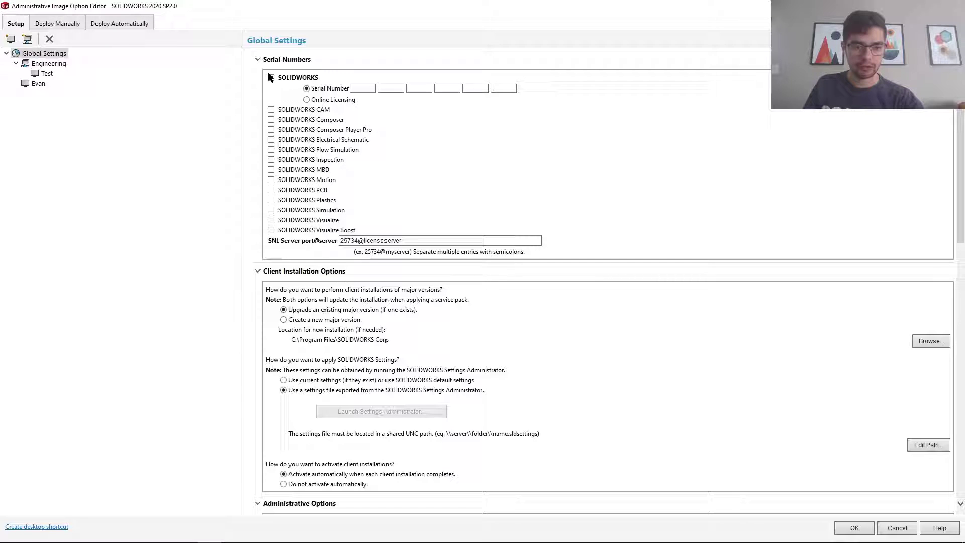
{"action": "scroll", "coordinate": [388, 264], "scroll_direction": "down", "scroll_amount": 6}
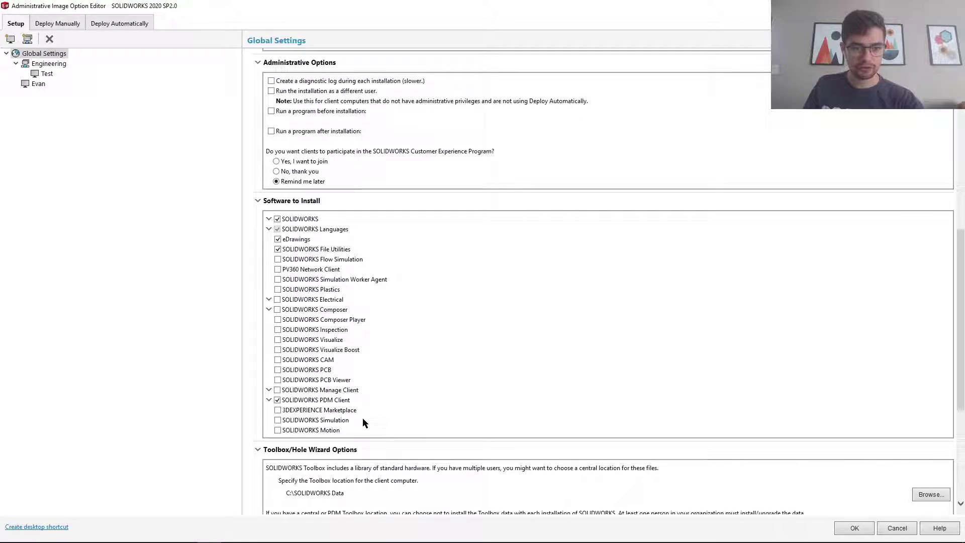
{"action": "scroll", "coordinate": [363, 417], "scroll_direction": "up", "scroll_amount": 1}
- Set Client Installation Options to 'Create a new major version', collapsing the other sections
{"action": "left_click", "coordinate": [258, 271]}
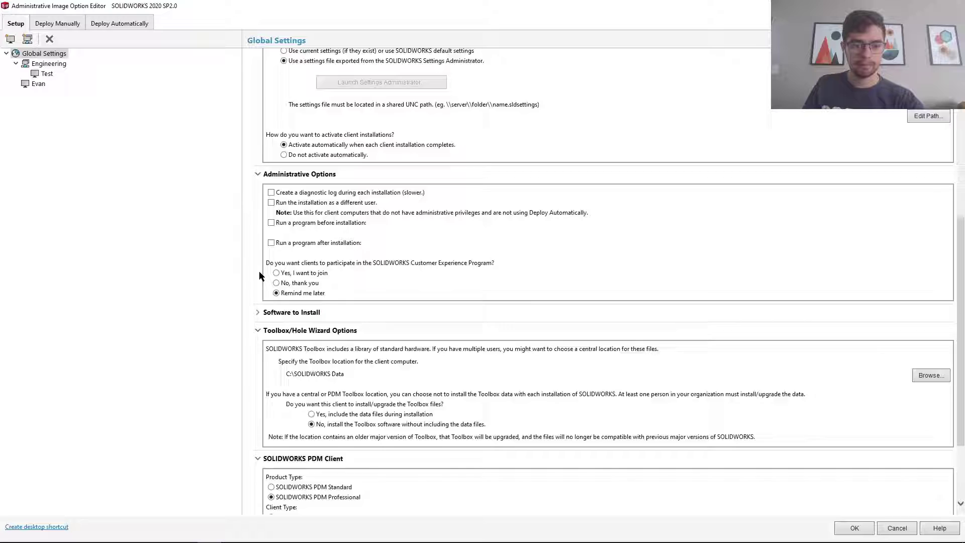
{"action": "scroll", "coordinate": [263, 273], "scroll_direction": "up", "scroll_amount": 10}
{"action": "left_click", "coordinate": [258, 59]}
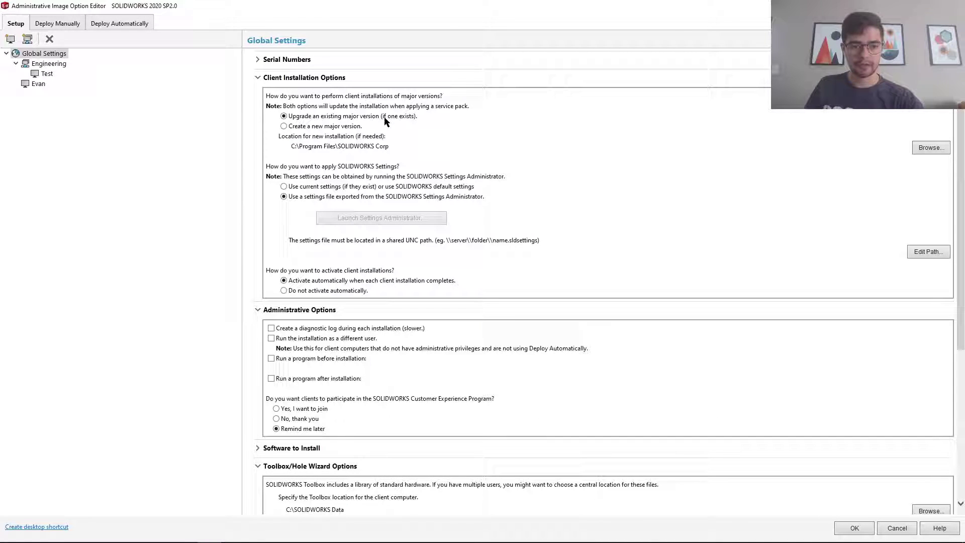
{"action": "left_click", "coordinate": [284, 126]}
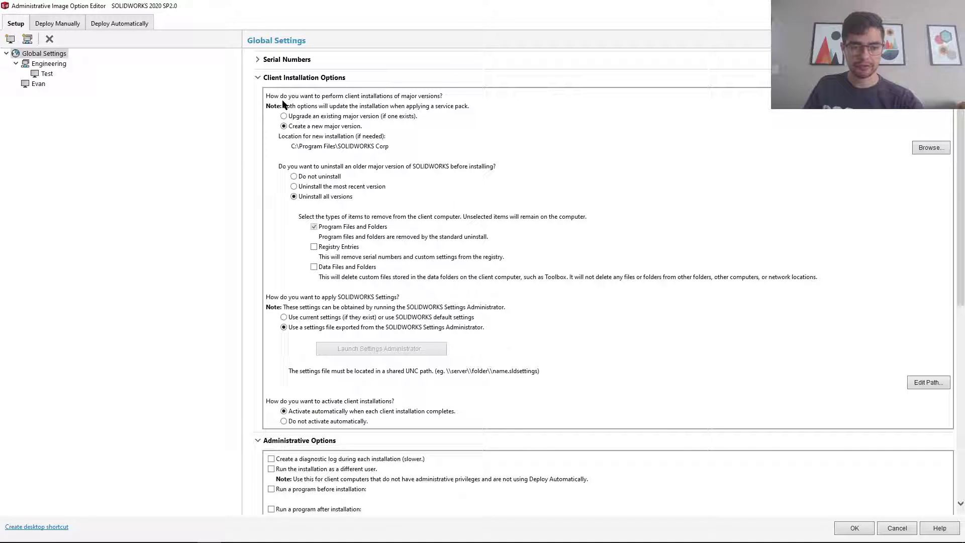
{"action": "left_click", "coordinate": [258, 78]}
{"action": "scroll", "coordinate": [369, 222], "scroll_direction": "down", "scroll_amount": 1}
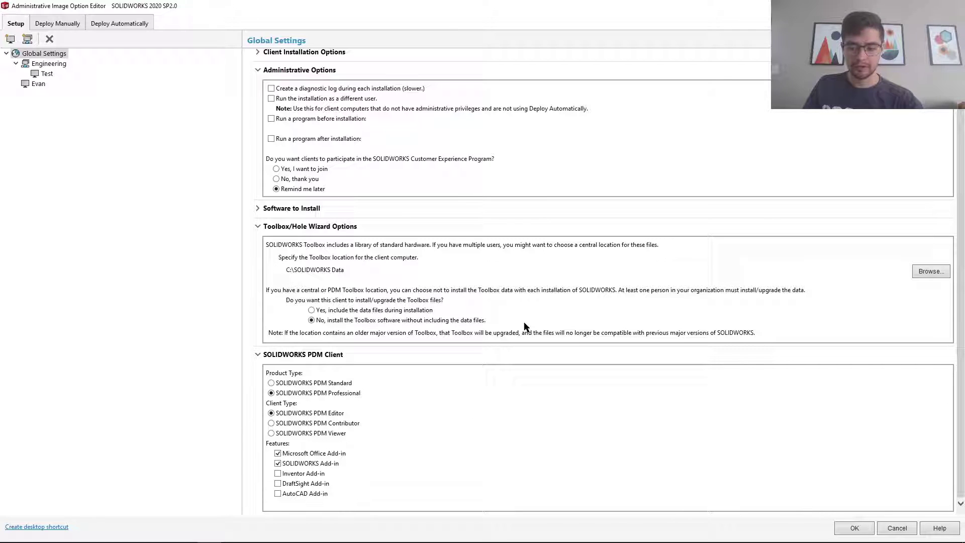
- After comparing with the Engineering group, tick SOLIDWORKS Simulation and SOLIDWORKS Motion for the Test machine
{"action": "left_click", "coordinate": [49, 63]}
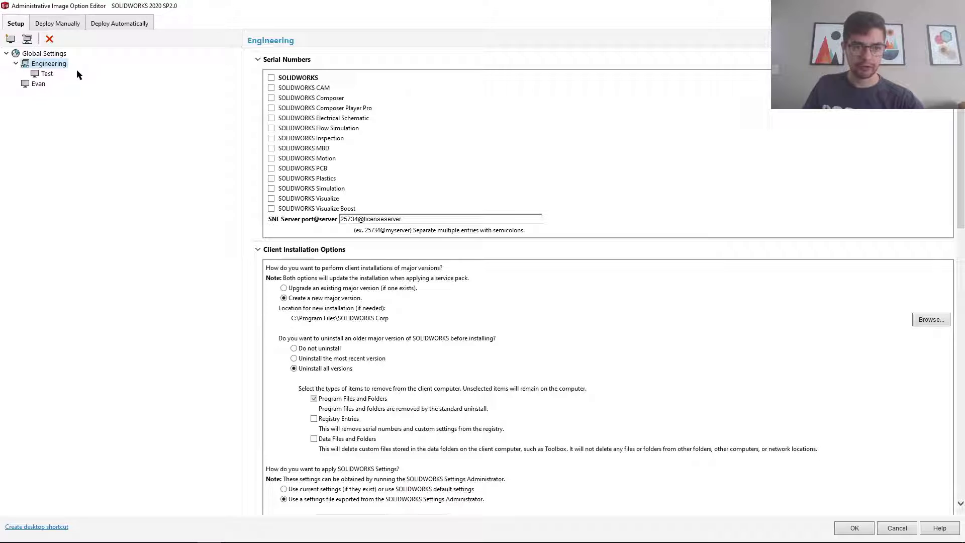
{"action": "scroll", "coordinate": [370, 293], "scroll_direction": "down", "scroll_amount": 8}
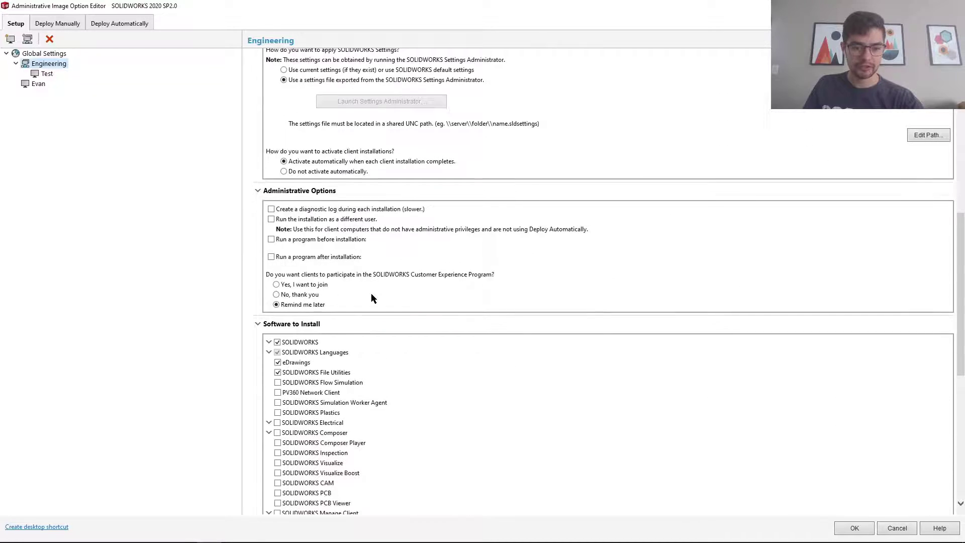
{"action": "scroll", "coordinate": [437, 304], "scroll_direction": "down", "scroll_amount": 8}
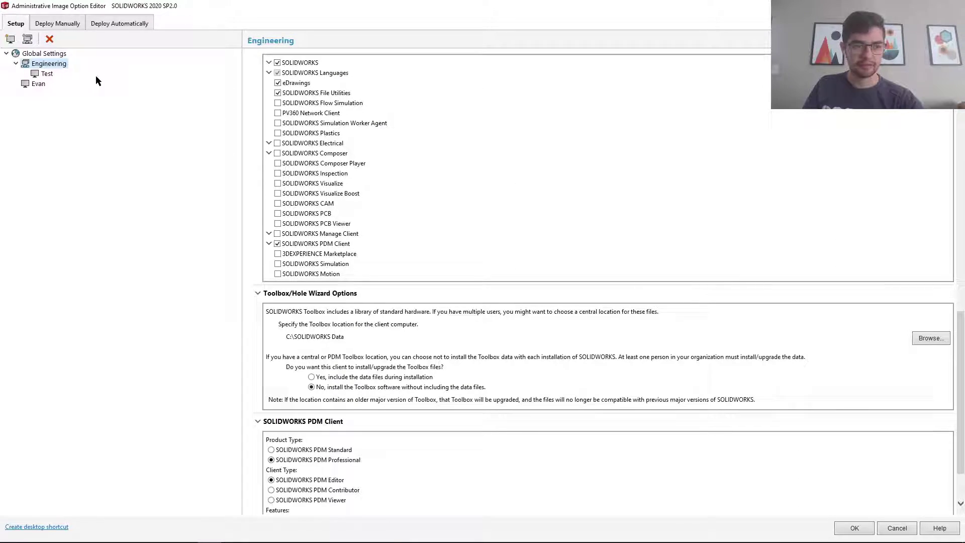
{"action": "left_click", "coordinate": [44, 74]}
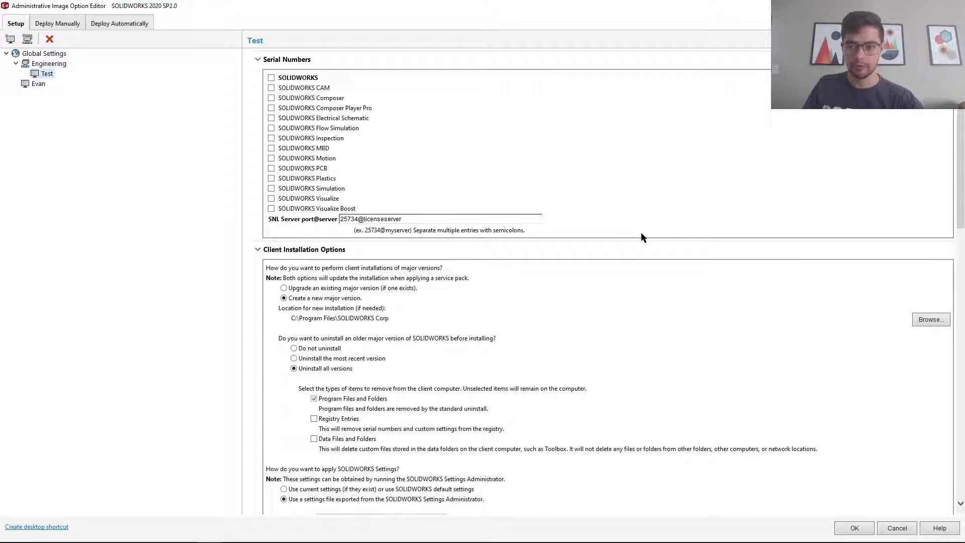
{"action": "scroll", "coordinate": [327, 115], "scroll_direction": "down", "scroll_amount": 3}
{"action": "scroll", "coordinate": [384, 209], "scroll_direction": "down", "scroll_amount": 7}
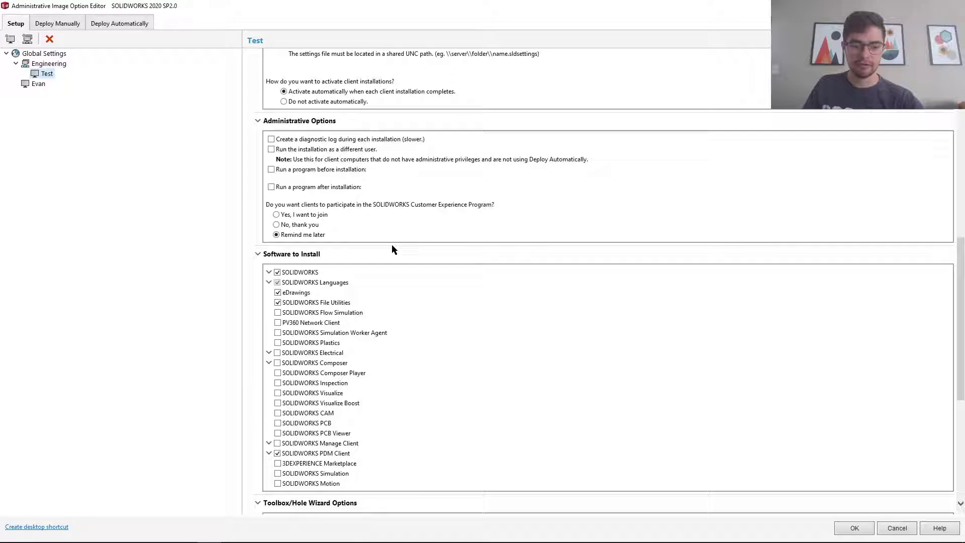
{"action": "scroll", "coordinate": [535, 335], "scroll_direction": "down", "scroll_amount": 5}
{"action": "left_click", "coordinate": [277, 197]}
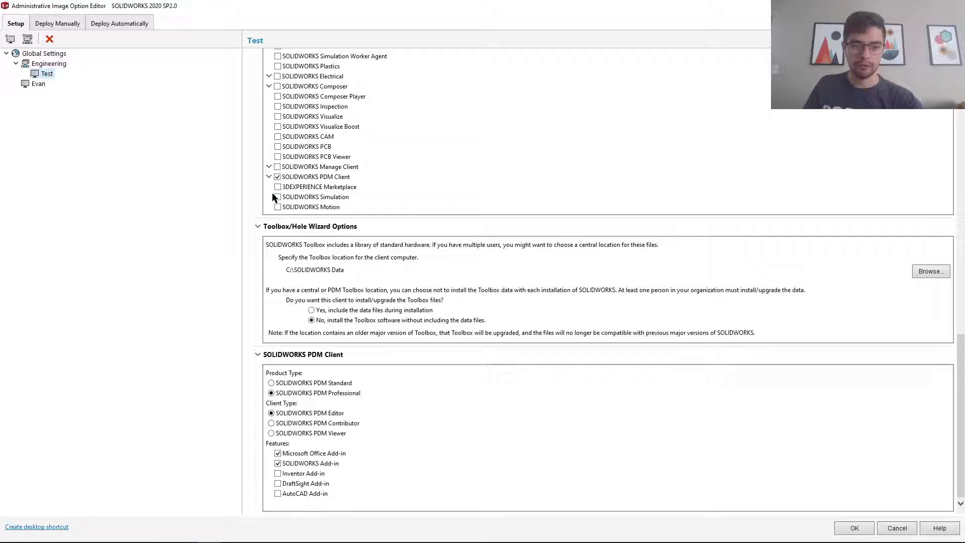
{"action": "left_click", "coordinate": [278, 207]}
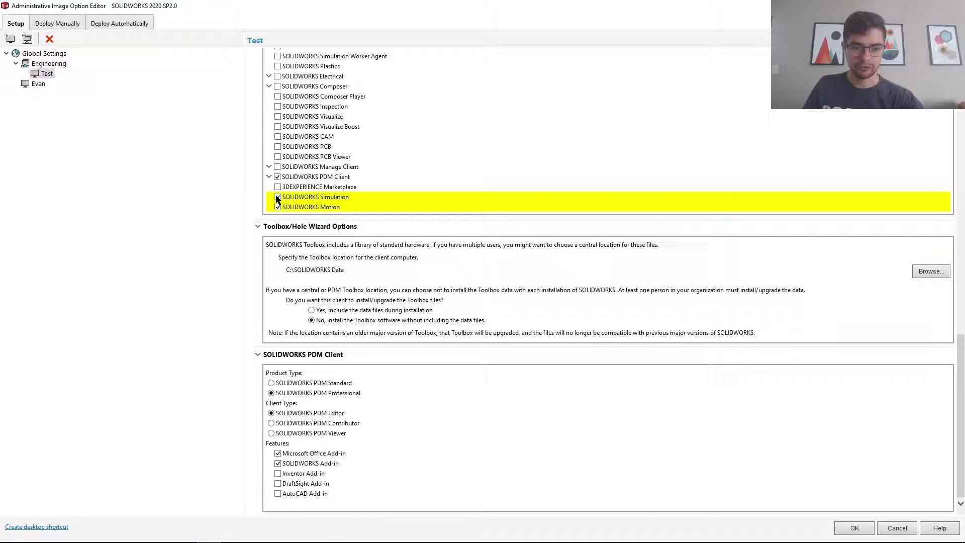
{"action": "left_click", "coordinate": [277, 198]}
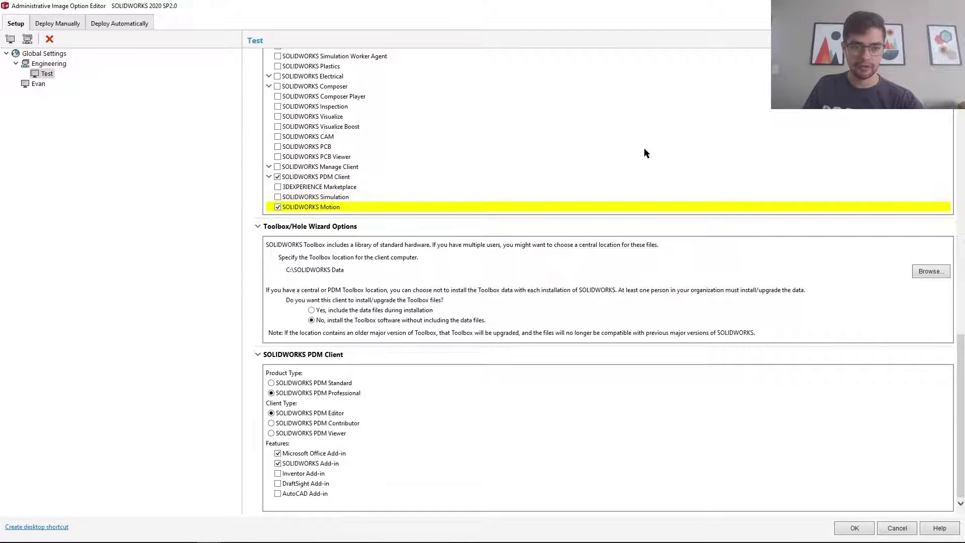
{"action": "left_click", "coordinate": [278, 198]}
- Tick SOLIDWORKS Visualize in the Engineering group's Software to Install, then reselect the Test machine
{"action": "left_click", "coordinate": [25, 74]}
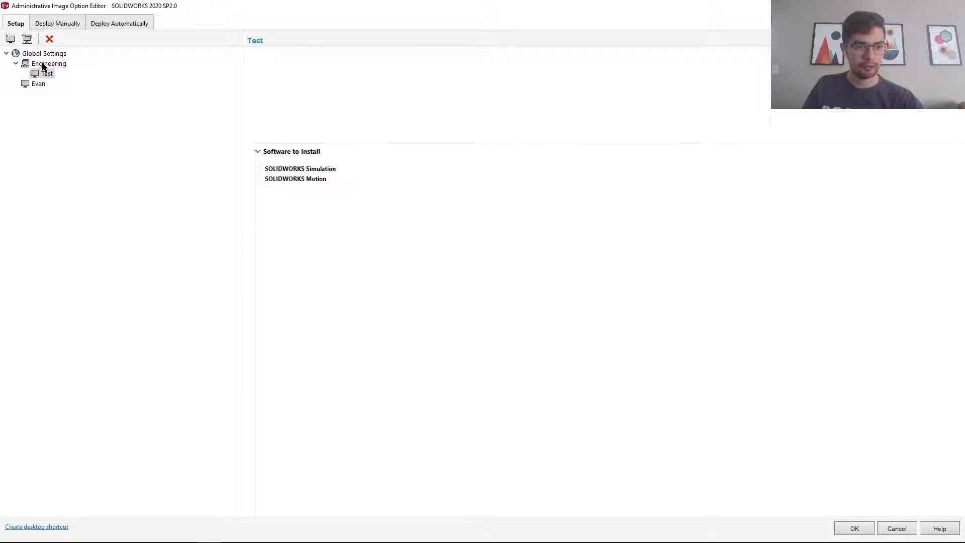
{"action": "left_click", "coordinate": [43, 65]}
{"action": "scroll", "coordinate": [326, 202], "scroll_direction": "down", "scroll_amount": 20}
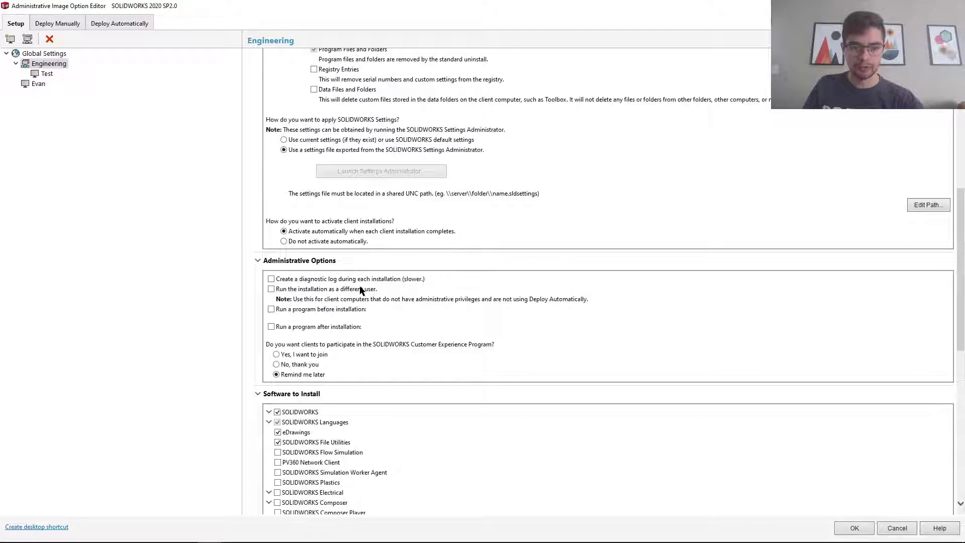
{"action": "scroll", "coordinate": [326, 202], "scroll_direction": "up", "scroll_amount": 5}
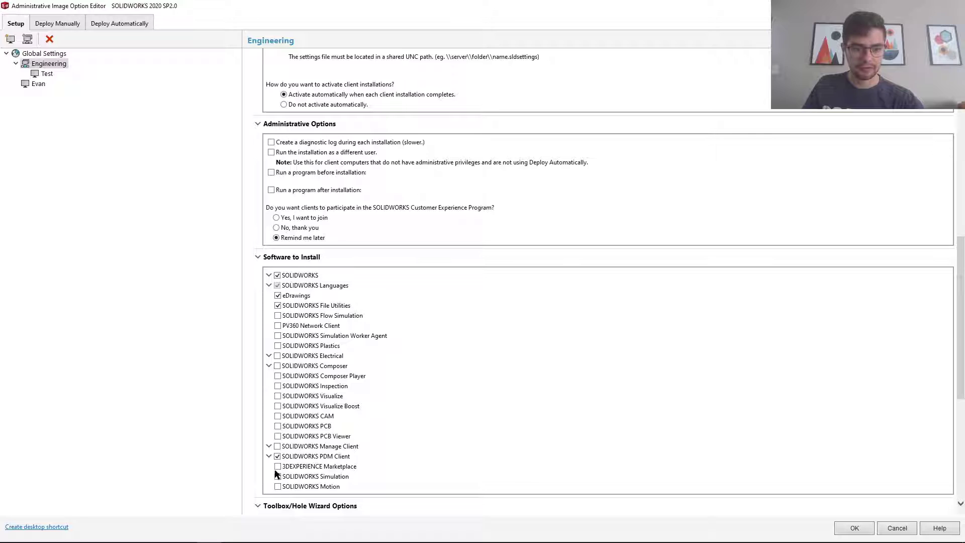
{"action": "left_click", "coordinate": [278, 396]}
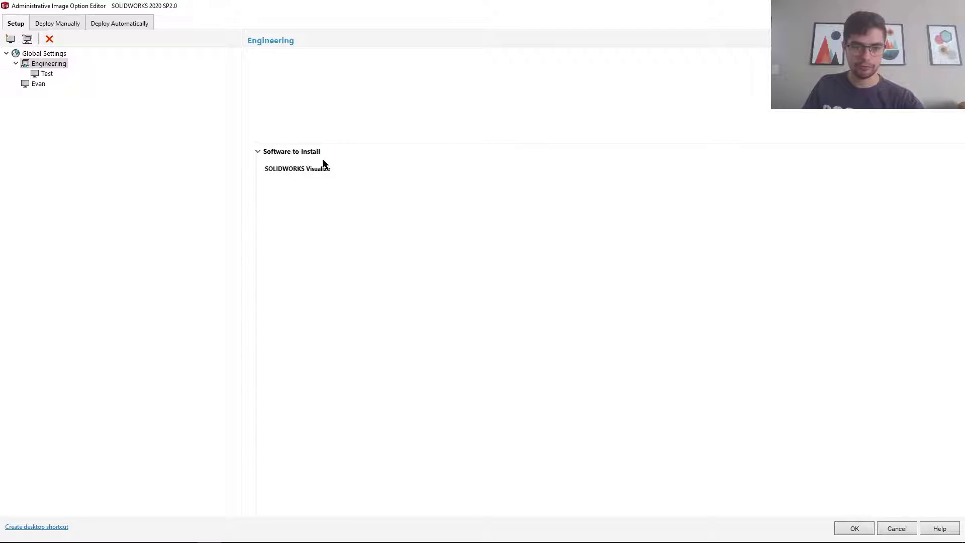
{"action": "left_click", "coordinate": [46, 74]}
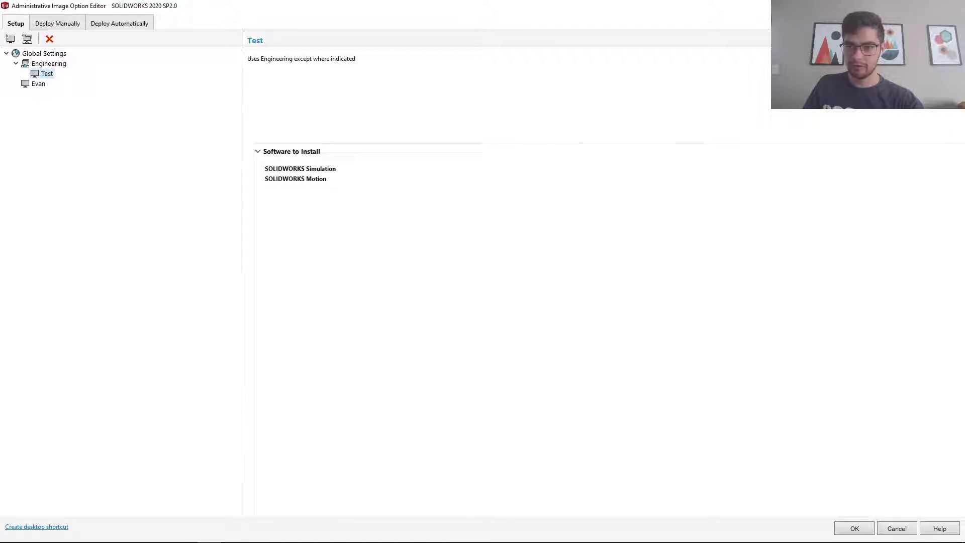
{"action": "left_click", "coordinate": [409, 263]}
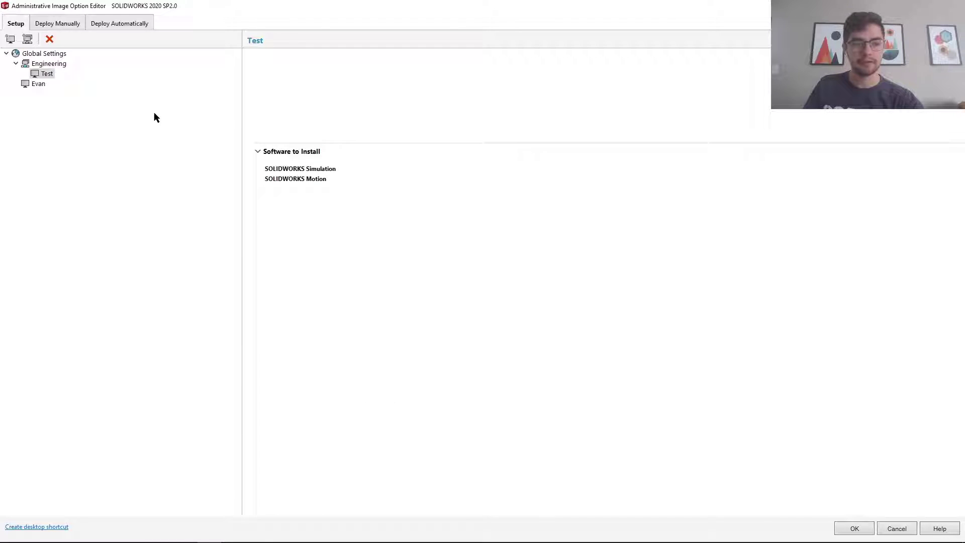
- Review the Deploy Manually summary, then switch to the Deploy Automatically page
{"action": "left_click", "coordinate": [67, 24]}
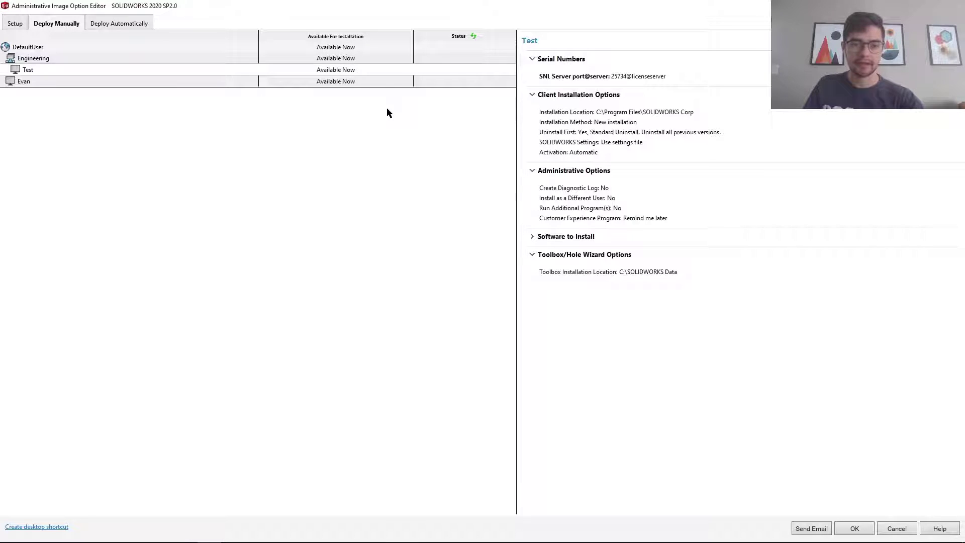
{"action": "left_click", "coordinate": [121, 24]}
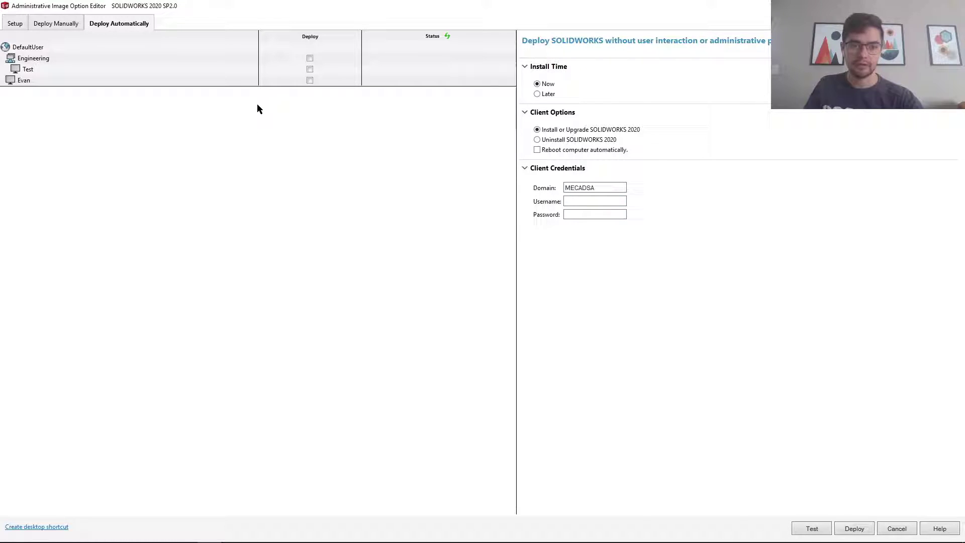
- Tick Deploy for both client machines, enter the account username and password, and start Test
{"action": "left_click", "coordinate": [311, 81]}
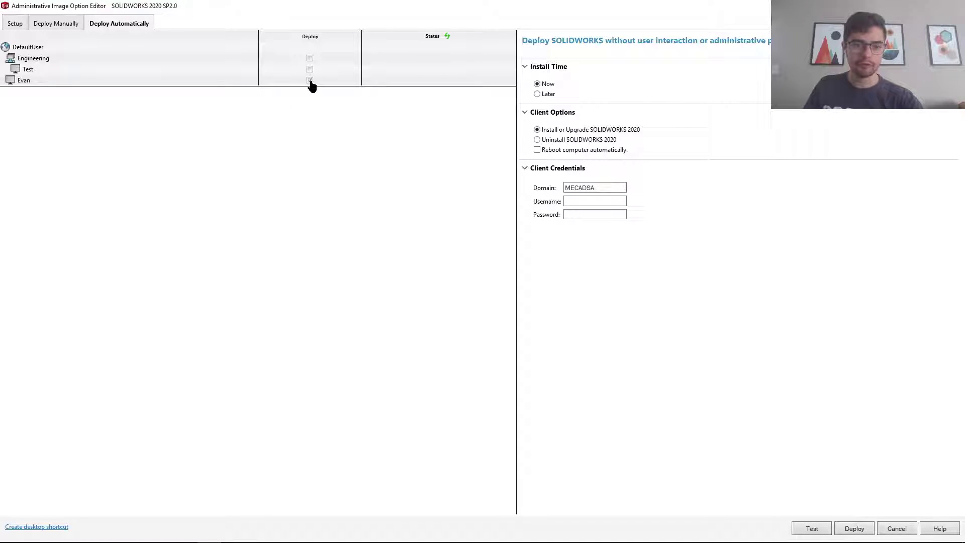
{"action": "left_click", "coordinate": [309, 69]}
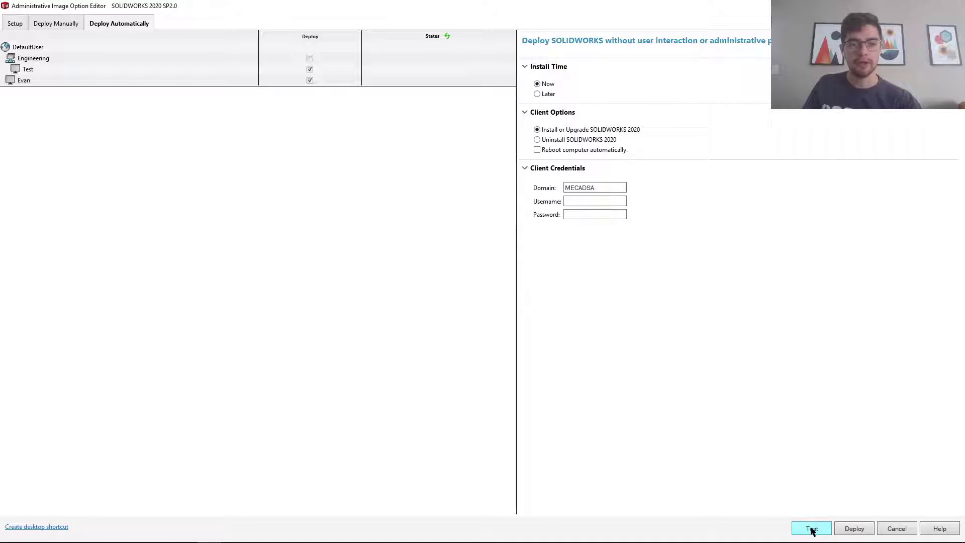
{"action": "left_click", "coordinate": [573, 201]}
{"action": "type", "text": "Evan"}
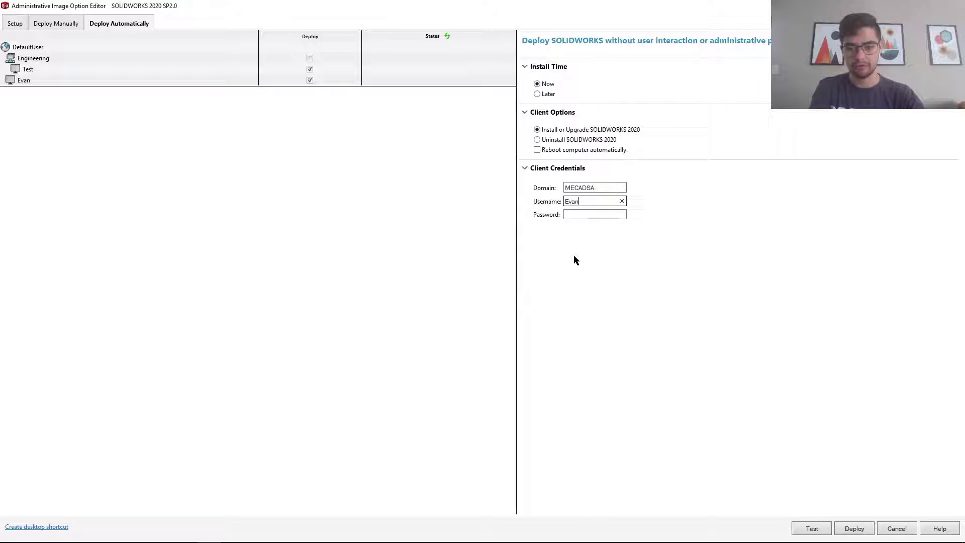
{"action": "key", "text": "Tab"}
{"action": "type", "text": "•••••••••"}
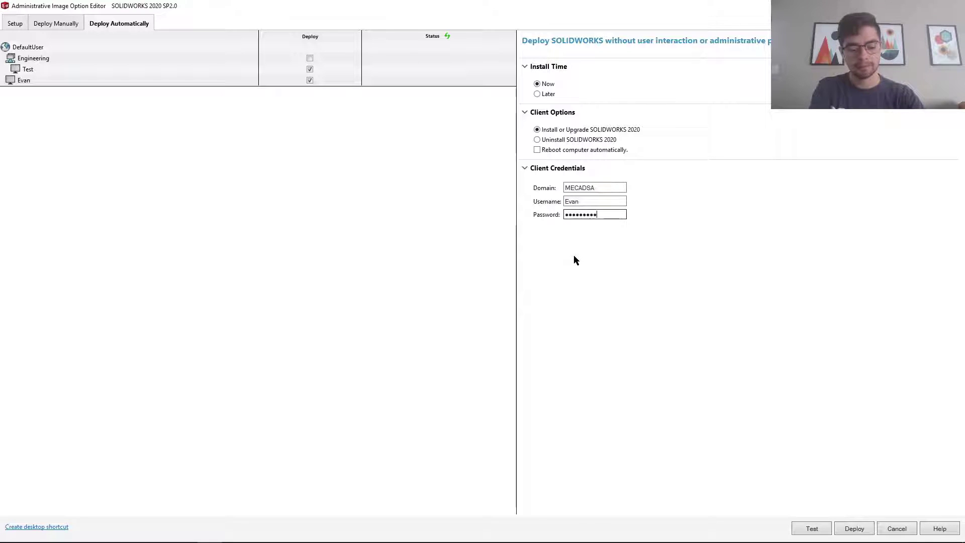
{"action": "type", "text": "•••••"}
{"action": "left_click", "coordinate": [812, 529]}
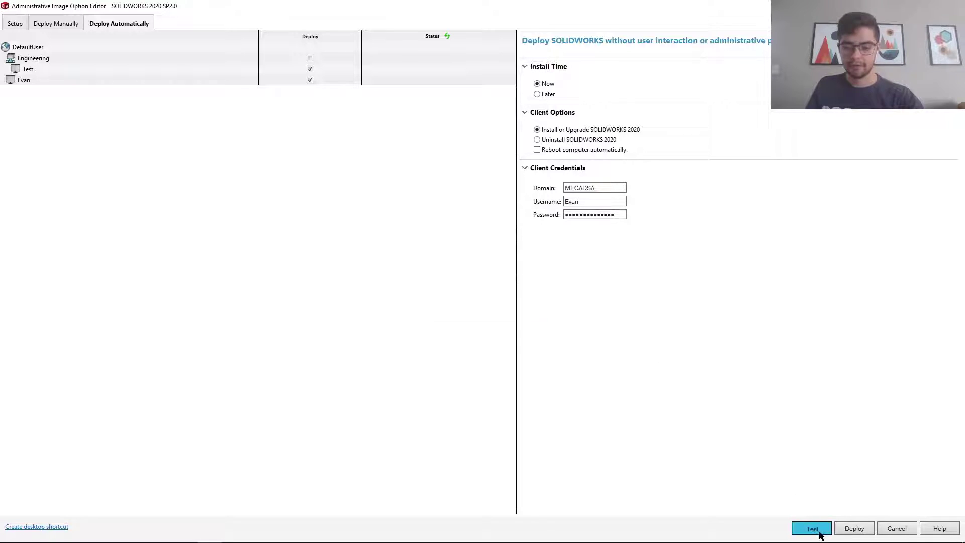
- Run the setup test, read the connection errors for both machines, and close the results
{"action": "left_click", "coordinate": [535, 315]}
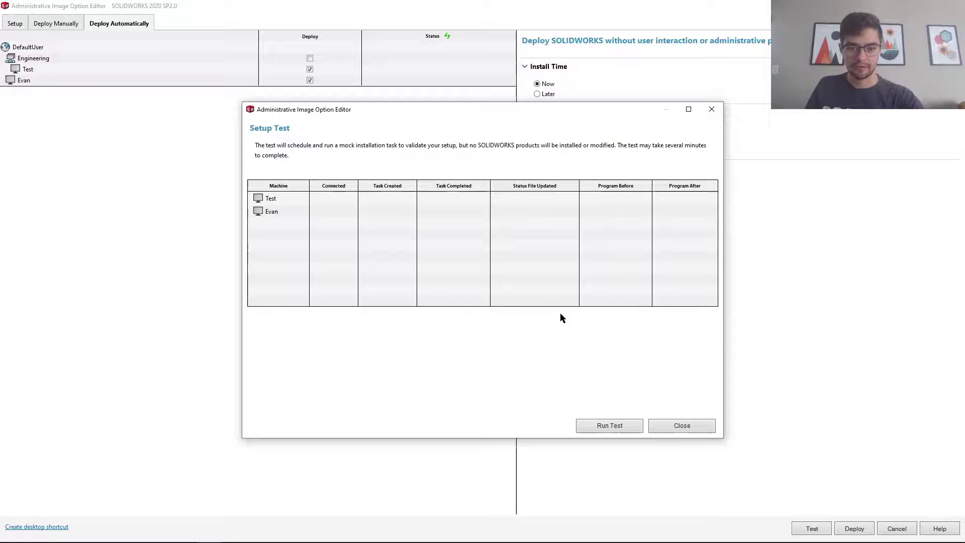
{"action": "left_click", "coordinate": [606, 426]}
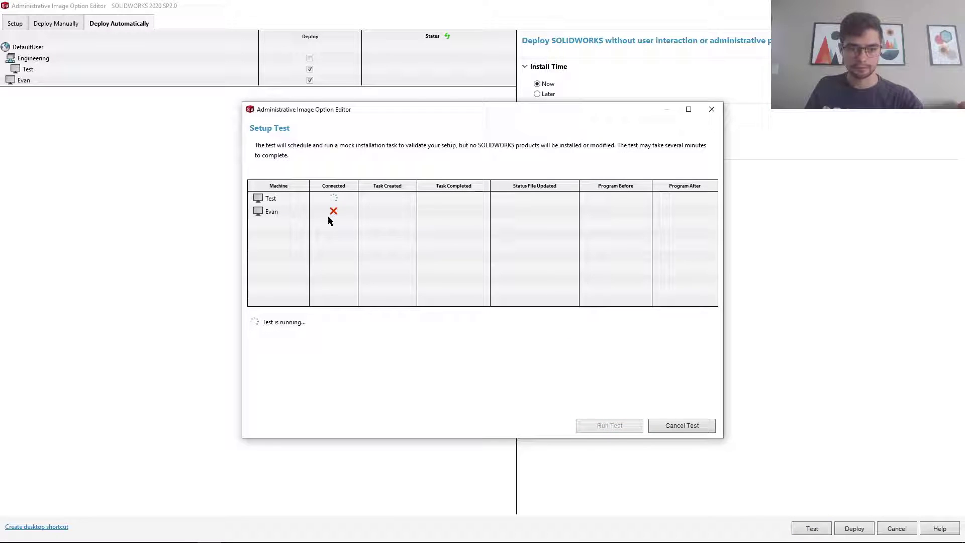
{"action": "mouse_move", "coordinate": [333, 213]}
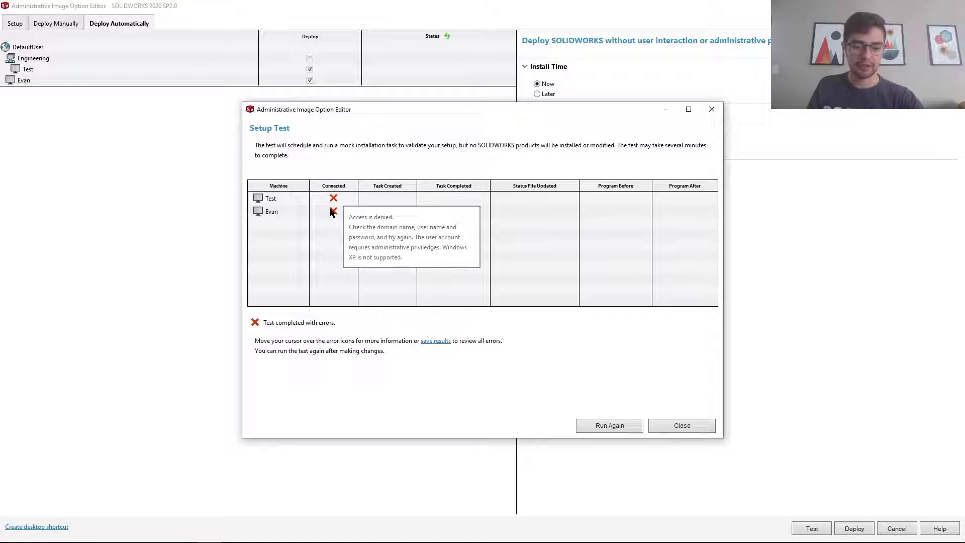
{"action": "mouse_move", "coordinate": [355, 200]}
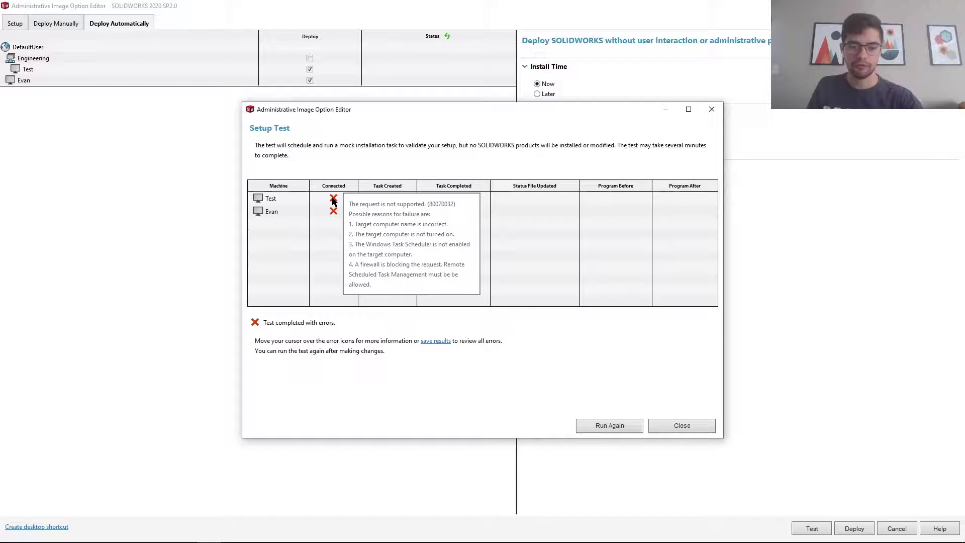
{"action": "left_click", "coordinate": [684, 425]}
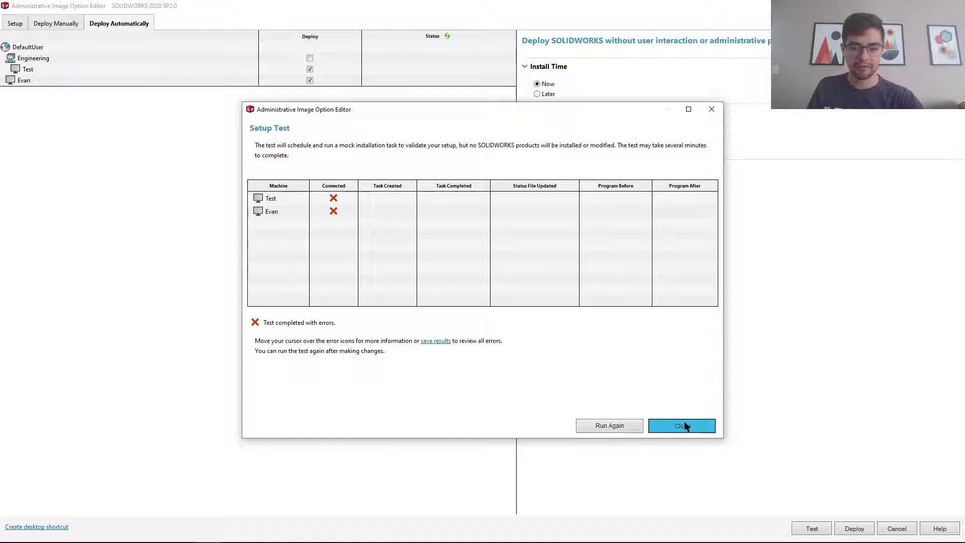